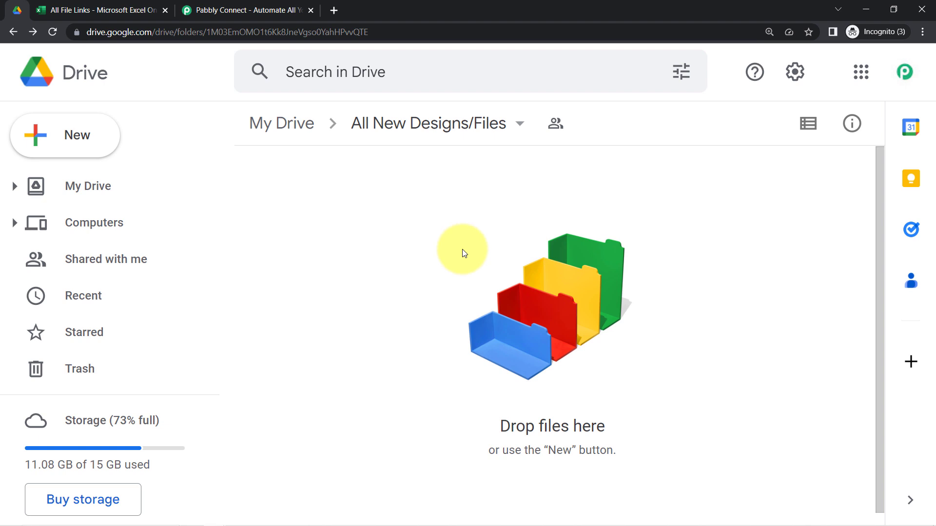
Review the File Name and File Link columns in the All File Links workbook and the All New Designs/Files folder in Google Drive.
click(61, 6)
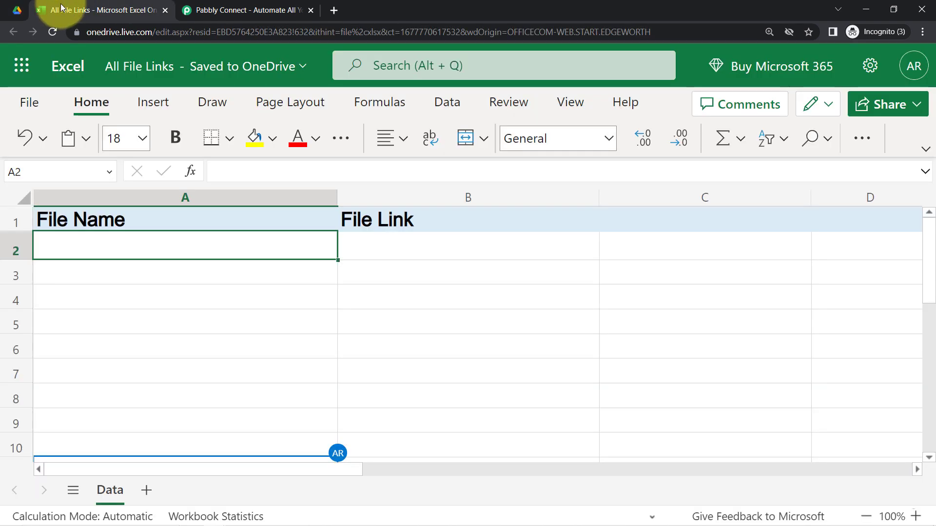
click(397, 247)
click(199, 255)
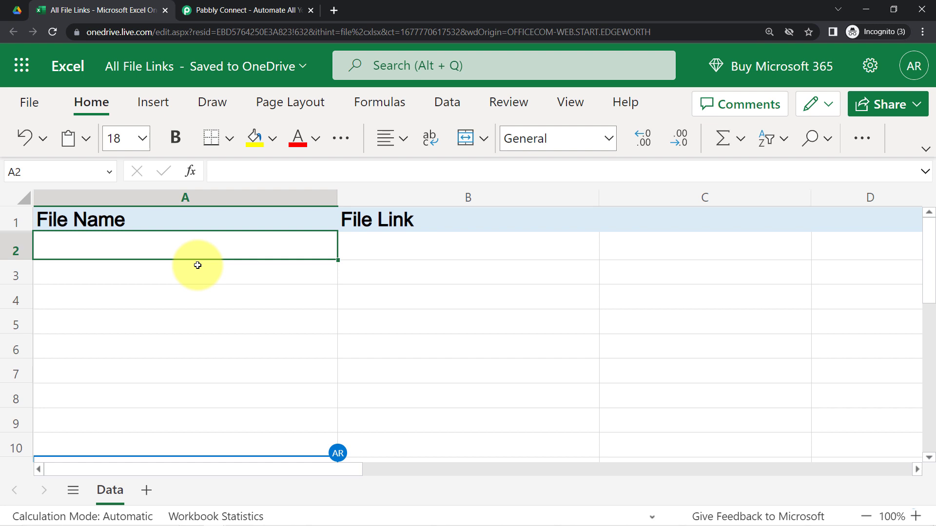
click(15, 10)
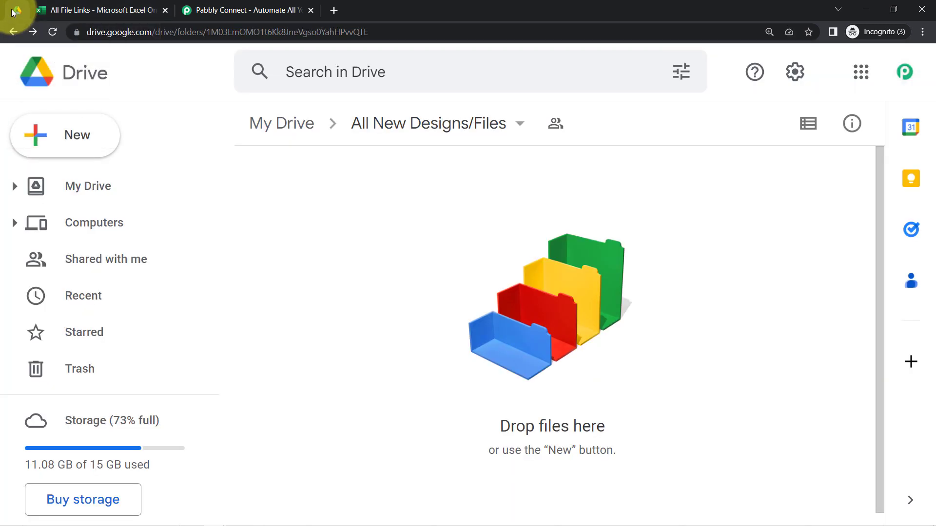
click(75, 6)
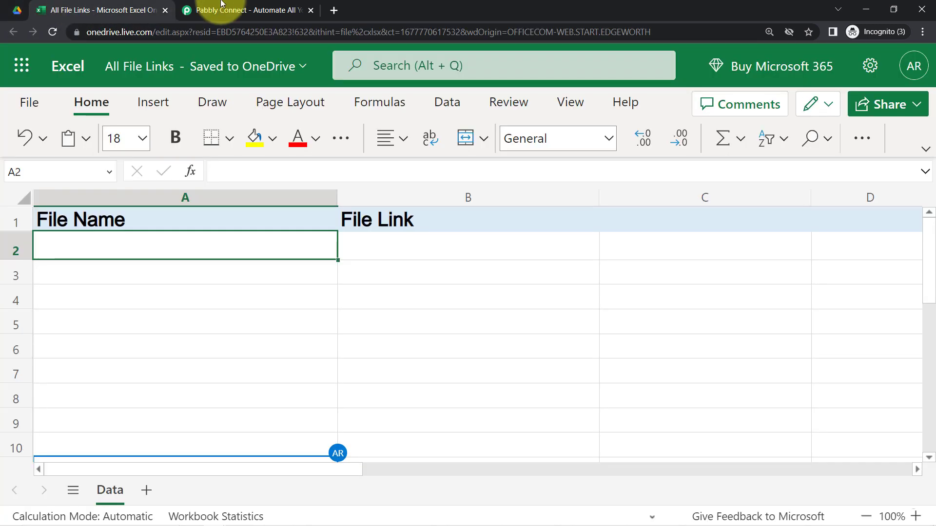
Switch to the Pabbly Connect website and sign in to the existing account.
click(200, 9)
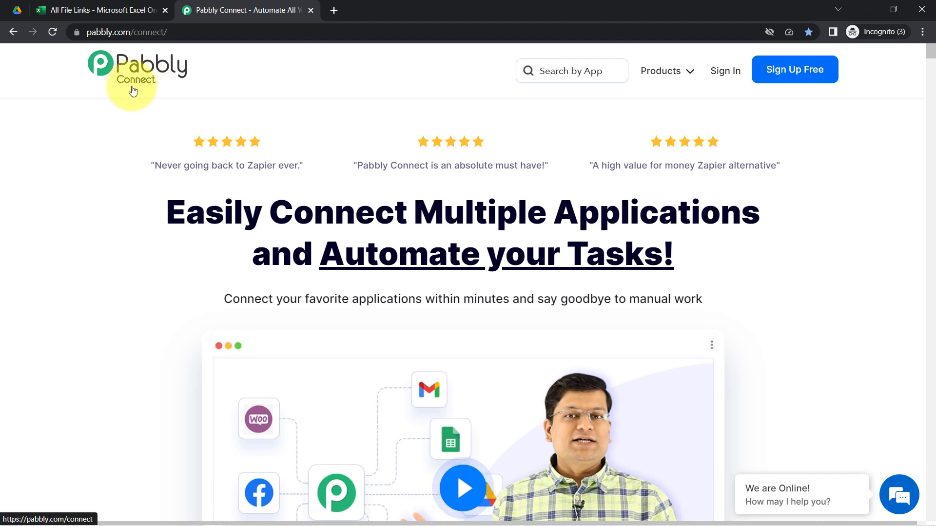
drag(225, 213, 685, 257)
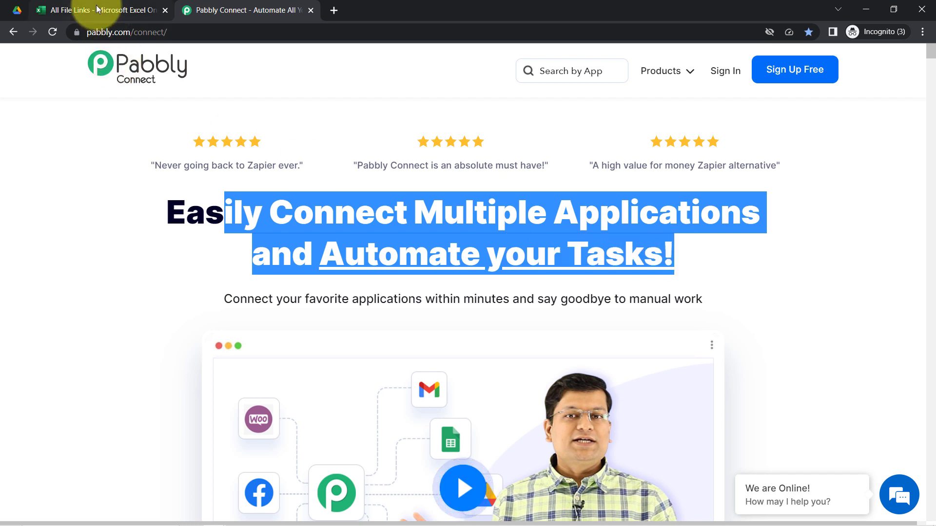
click(228, 32)
drag(228, 32, 140, 32)
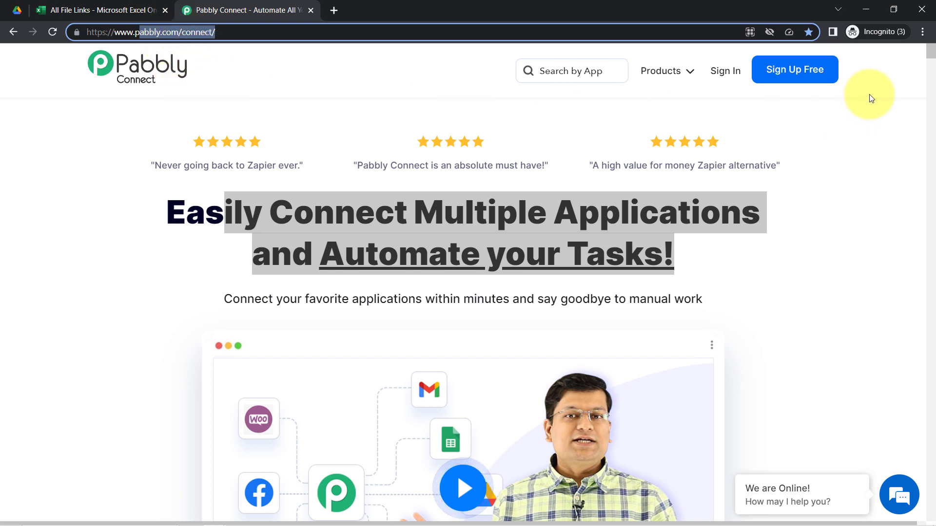
click(711, 73)
click(711, 73)
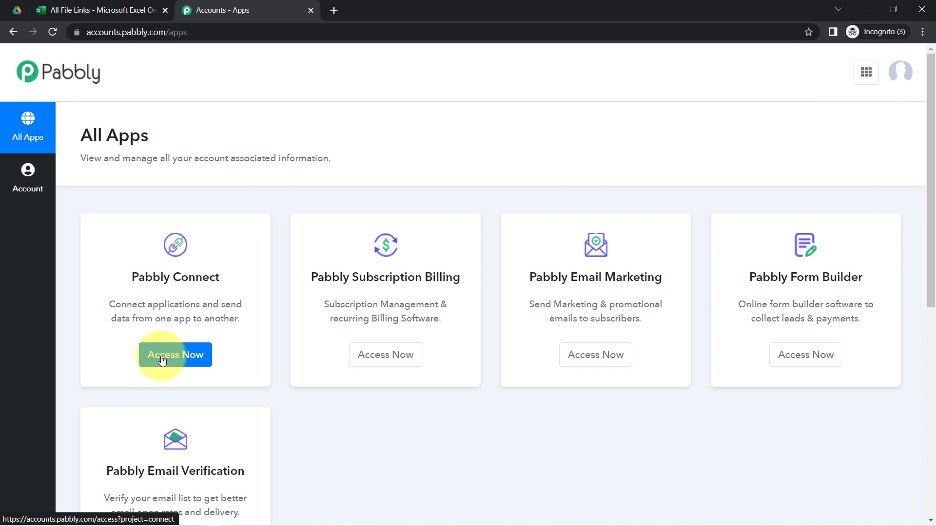
Open the Pabbly Connect dashboard from the All Apps page and close the Accounts page.
click(162, 361)
click(230, 6)
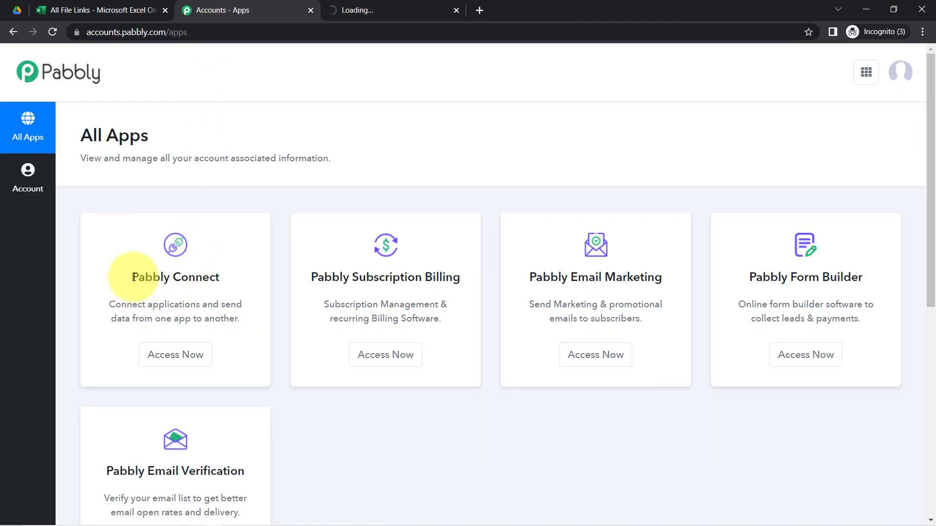
drag(137, 276, 203, 298)
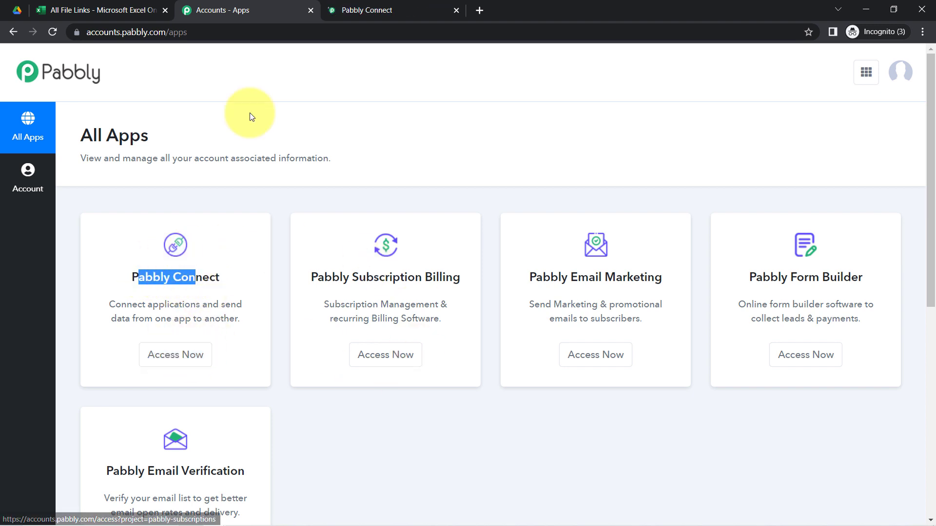
click(340, 6)
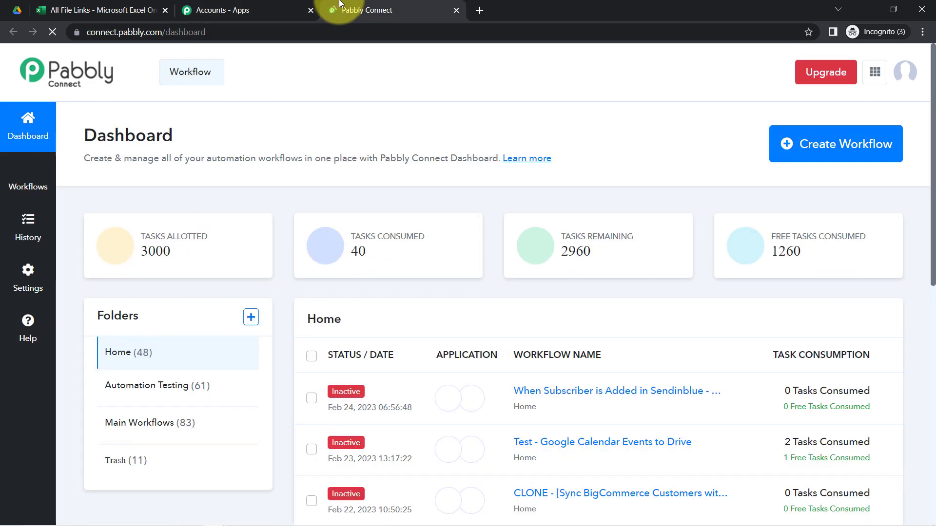
click(311, 10)
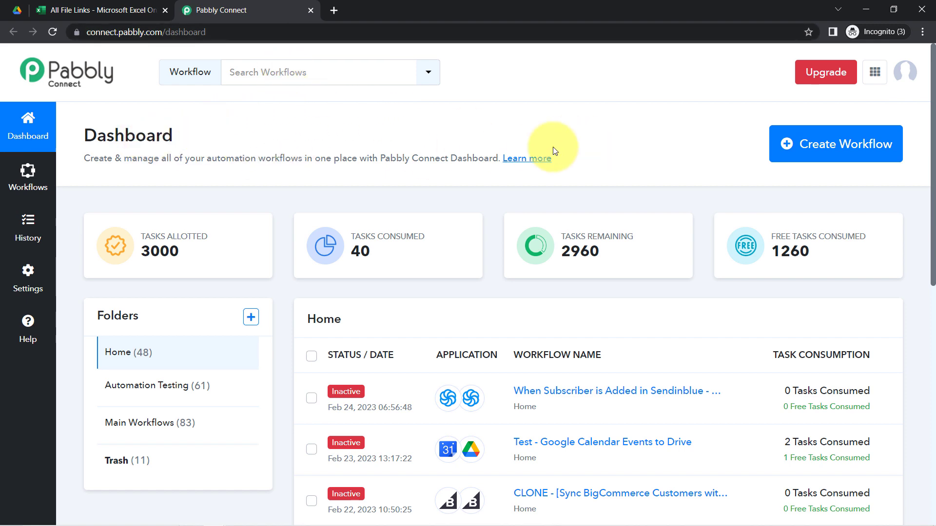
Create a workflow named "Sync Google Drive Files with MS Excel Automatically" and collapse its trigger step.
click(804, 146)
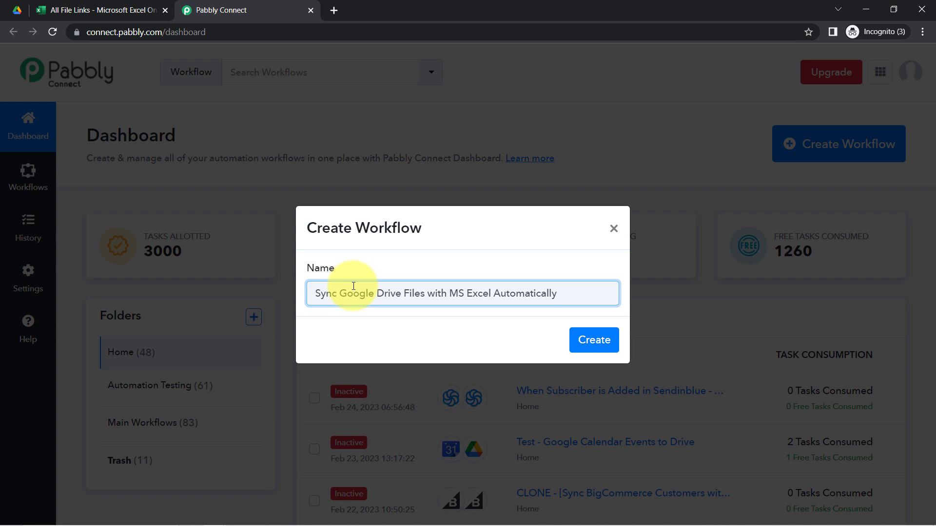
key(Return)
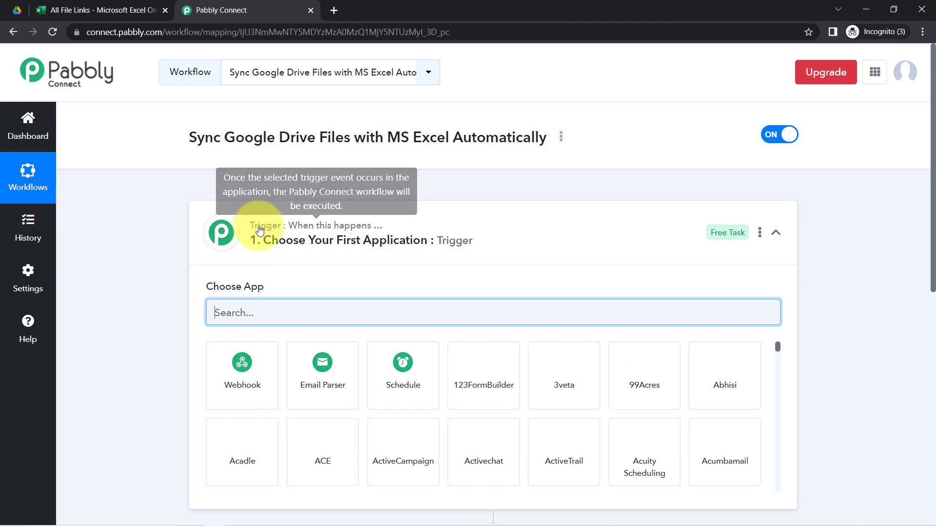
click(336, 241)
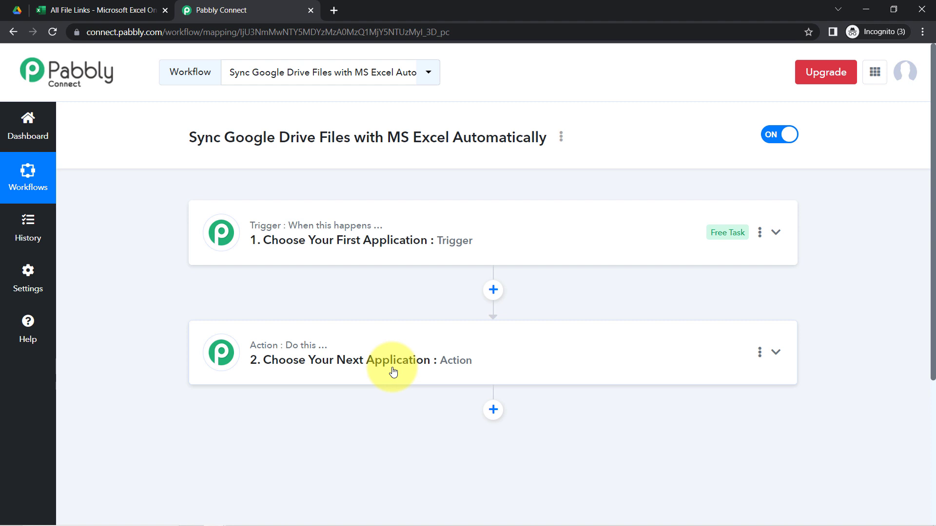
drag(214, 142, 498, 144)
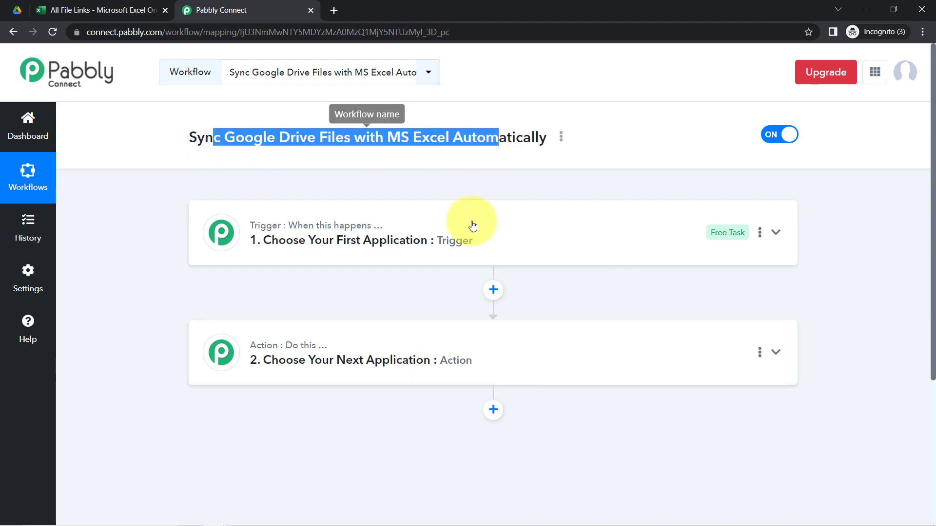
Expand the trigger step and search its applications for "google".
click(341, 240)
click(256, 309)
text(google)
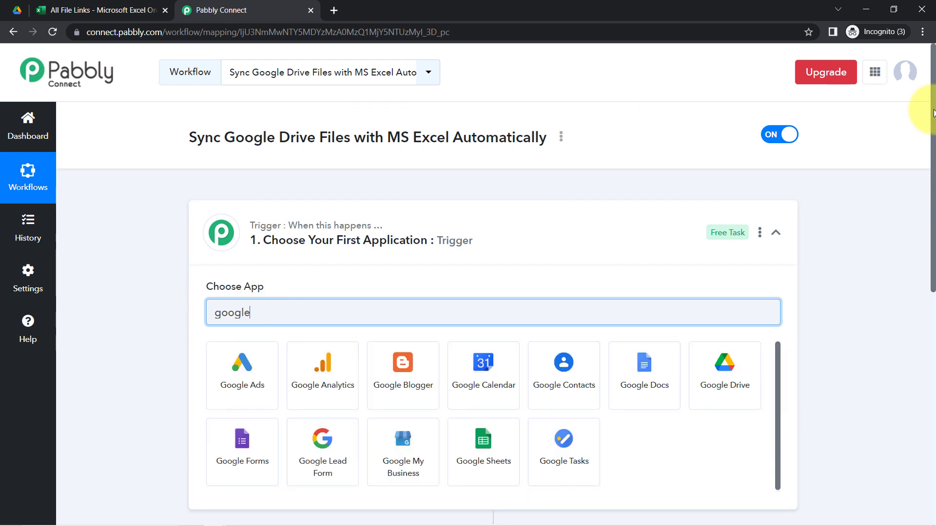
Choose Microsoft Excel as the application for the workflow's action step.
drag(932, 119, 920, 277)
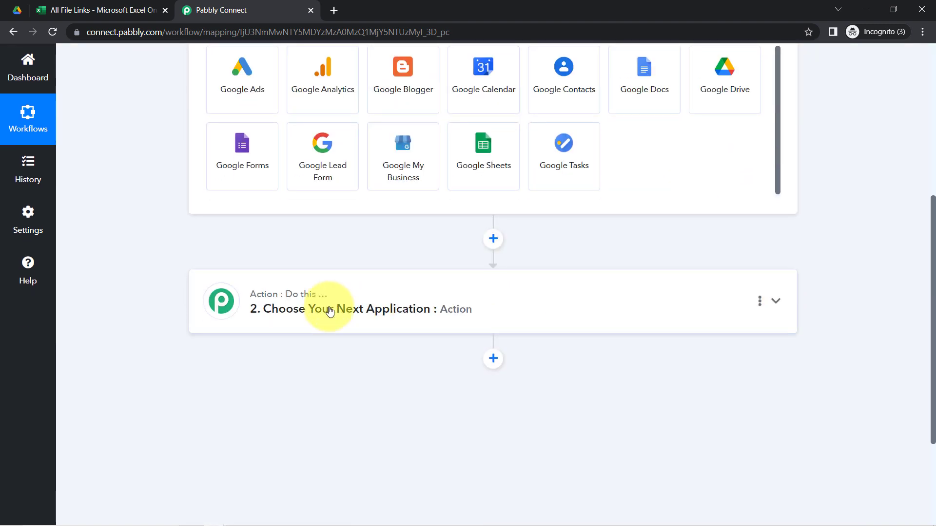
click(354, 306)
click(234, 376)
text(m)
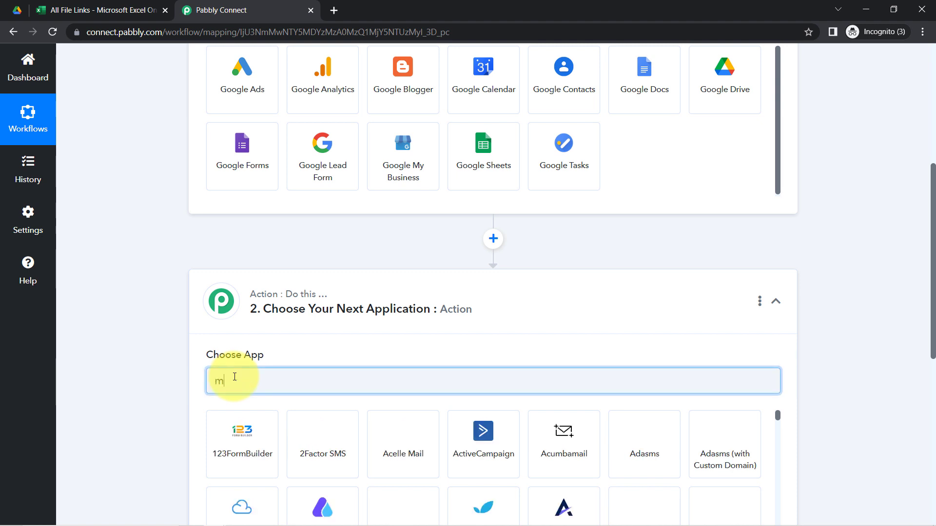
text(s)
text(i)
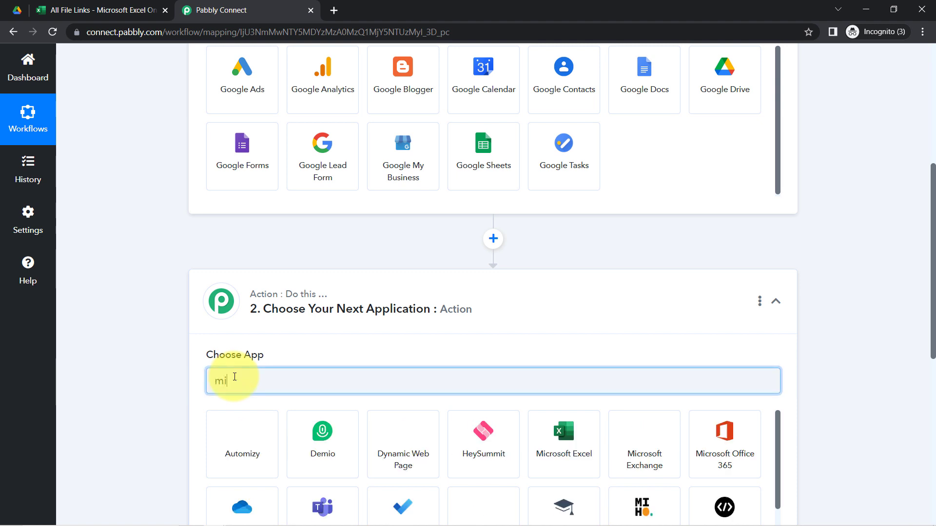
text(cros)
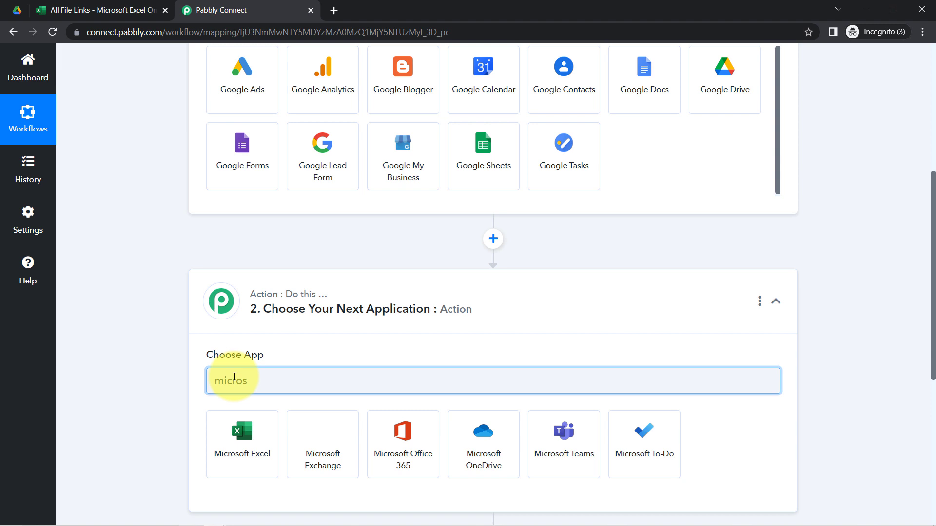
click(237, 433)
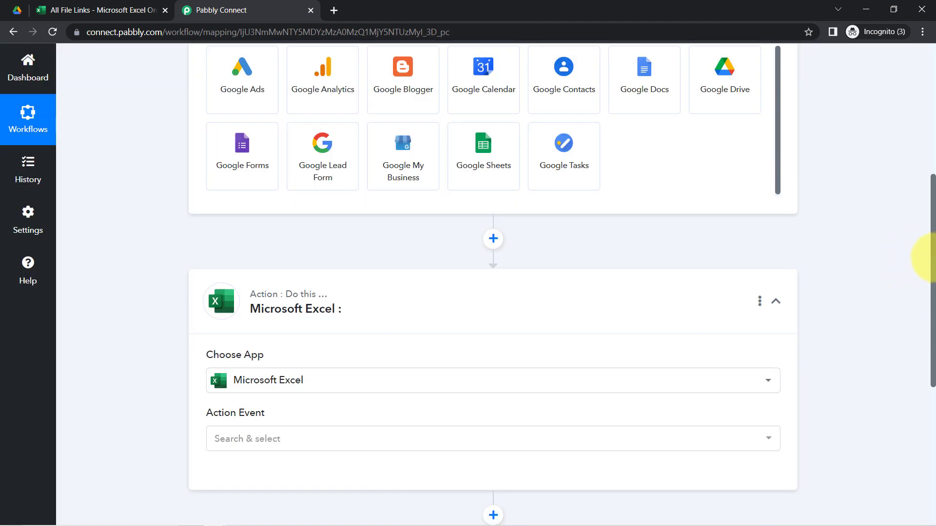
Choose Google Drive as the trigger application and set its trigger event to New File in Specific Folder.
drag(933, 263, 931, 184)
click(268, 195)
text(dr)
click(242, 259)
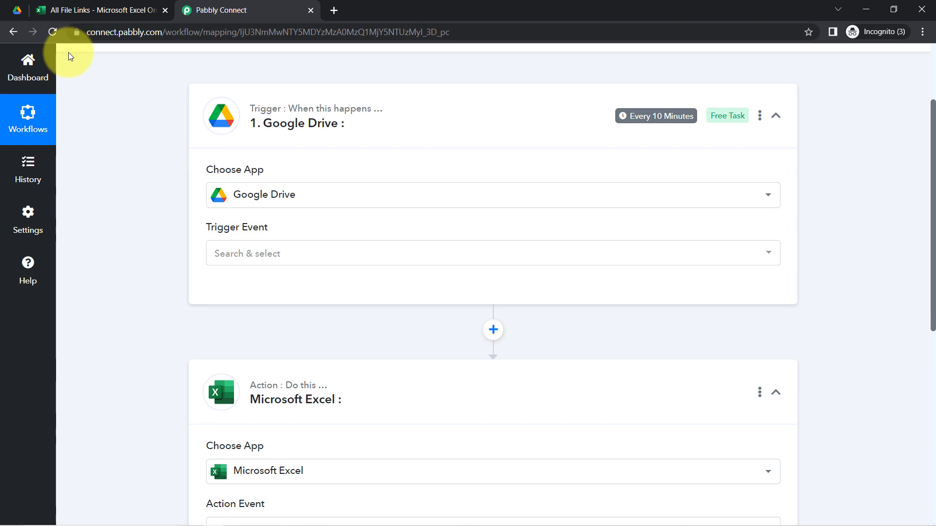
click(232, 258)
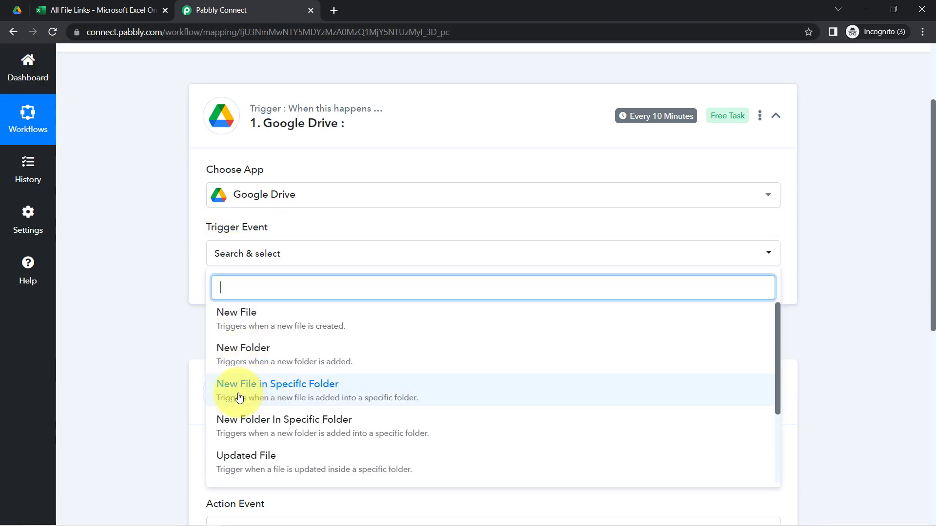
click(303, 390)
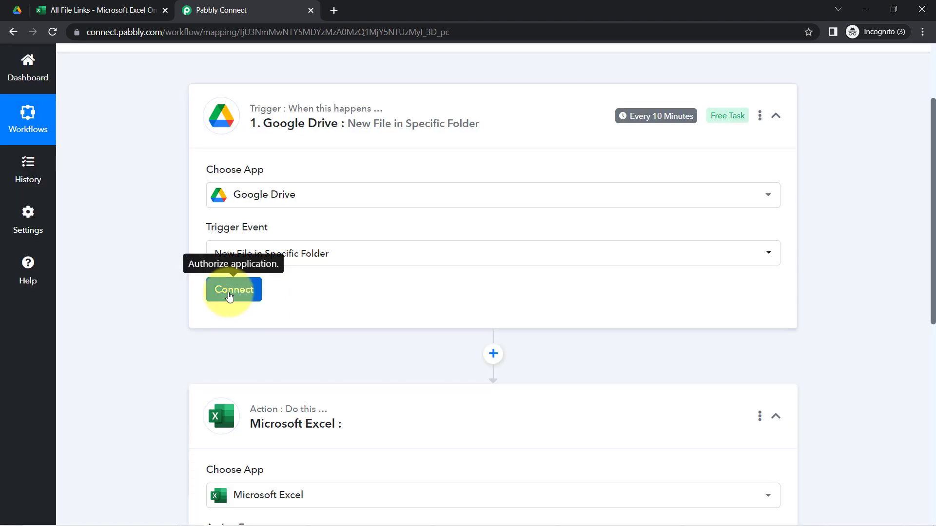
Connect the Google Drive trigger using the existing connection Google Drive #3 and save it.
click(233, 293)
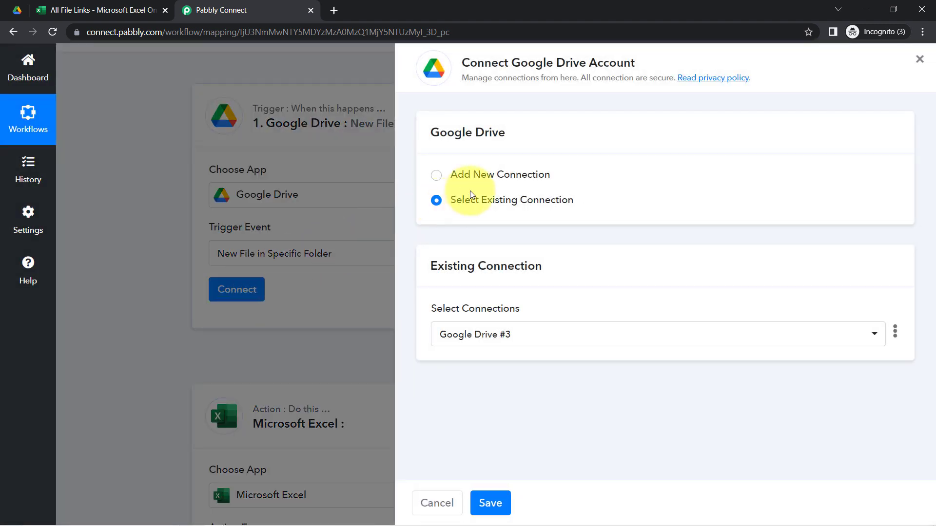
click(508, 177)
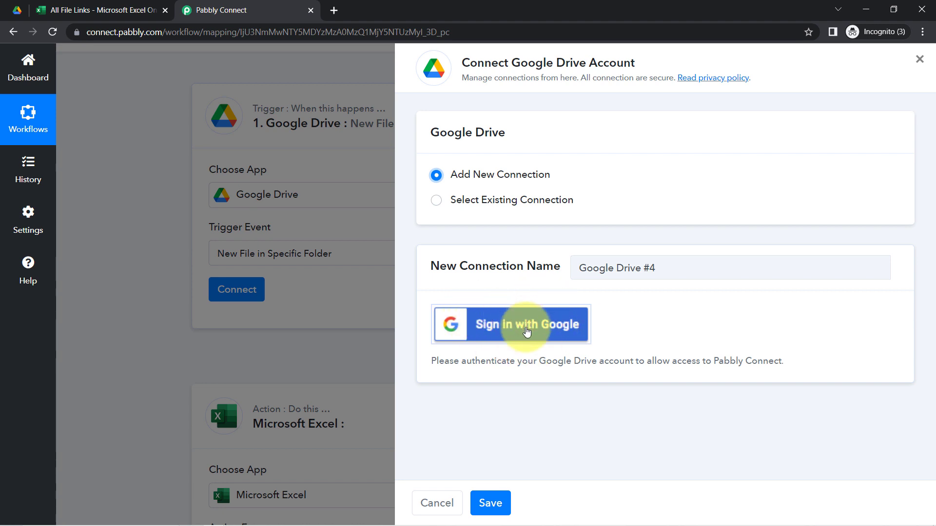
click(506, 205)
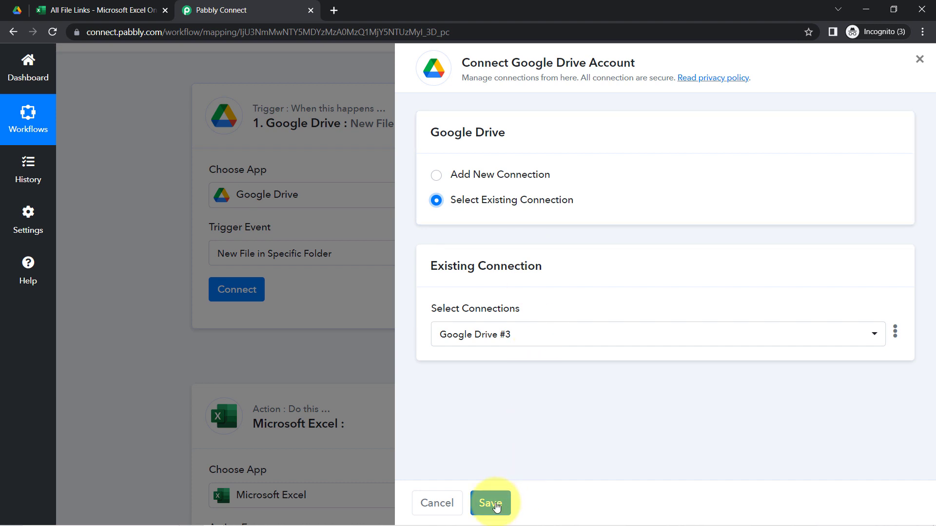
click(491, 503)
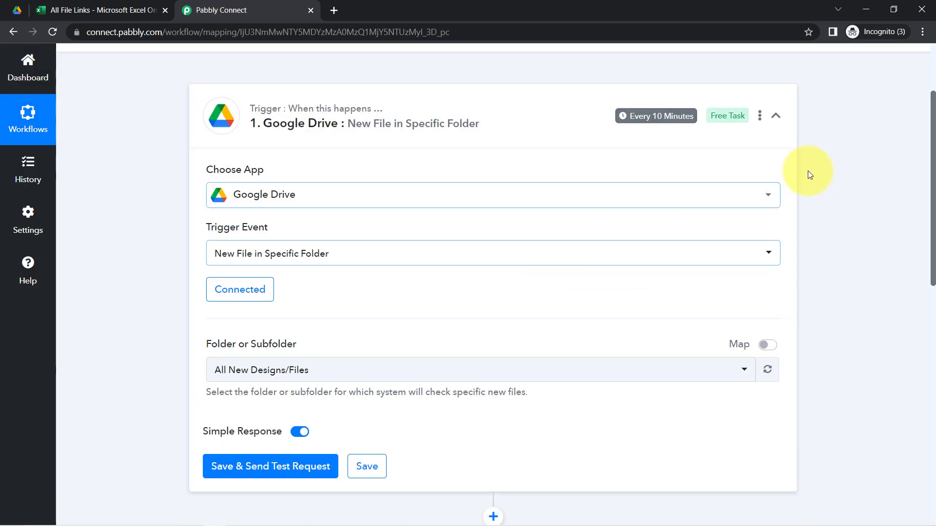
Set the trigger's folder to All New Designs/Files, matching the Google Drive folder, and save it with a test request.
drag(933, 155, 925, 236)
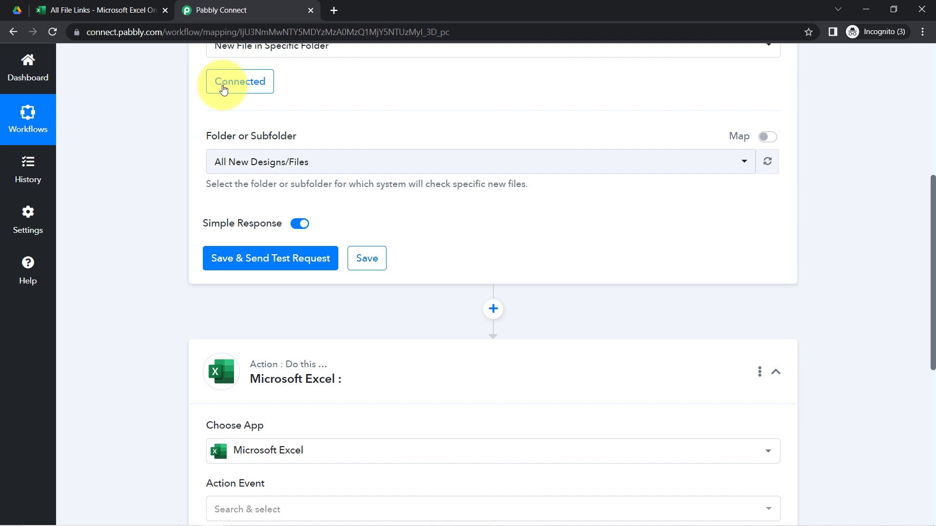
click(229, 156)
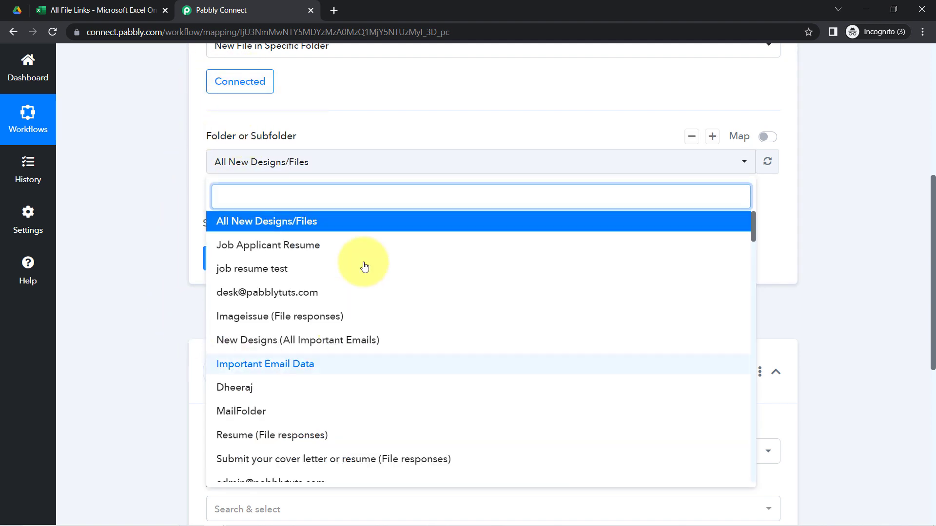
click(19, 12)
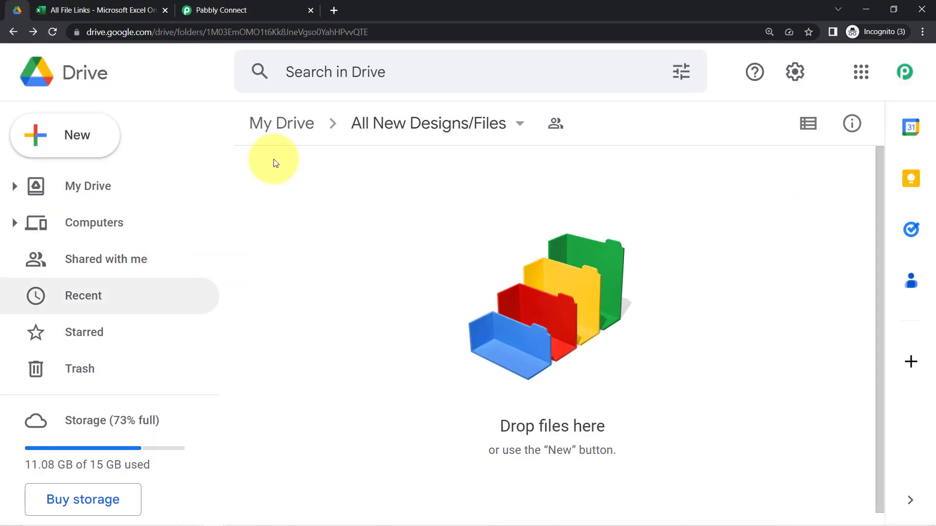
click(232, 9)
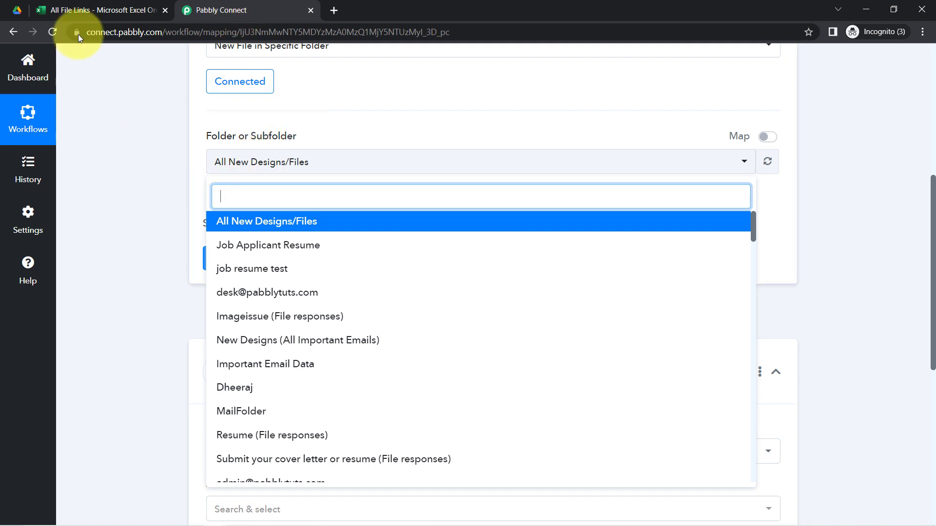
click(17, 10)
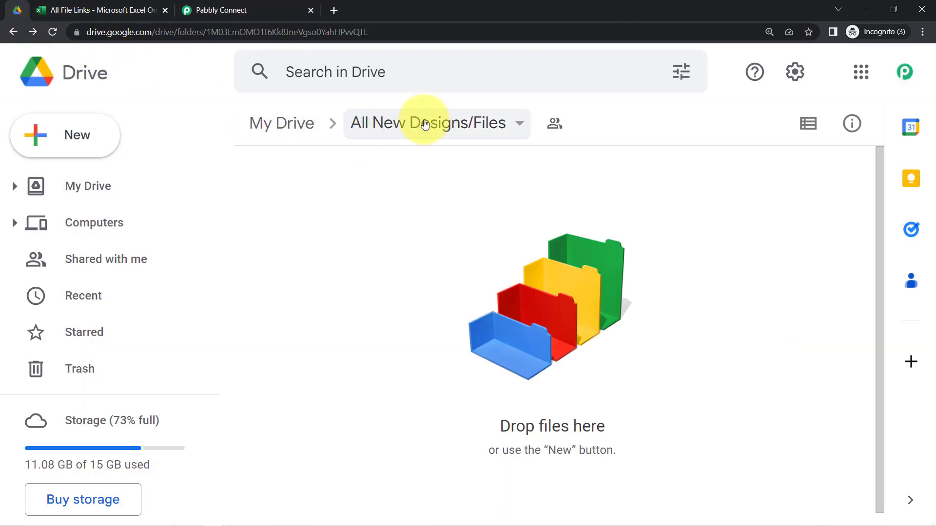
click(229, 11)
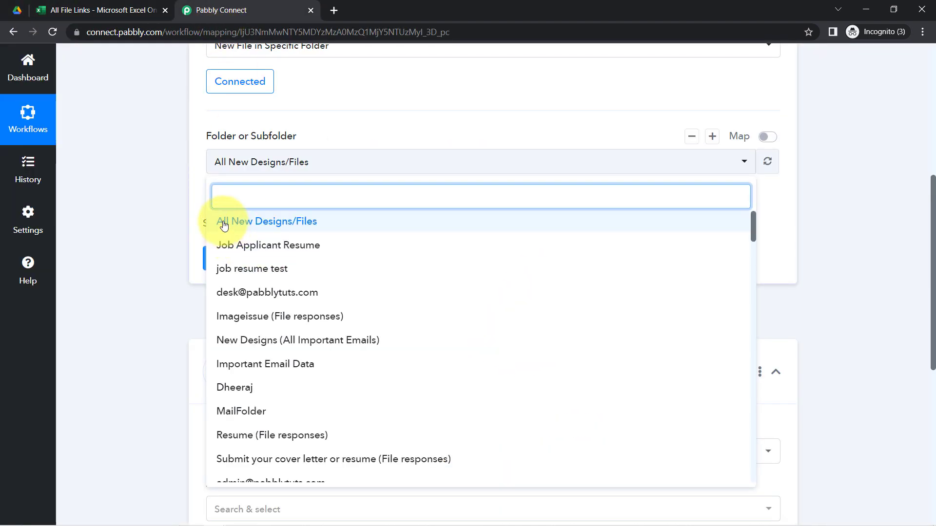
click(249, 224)
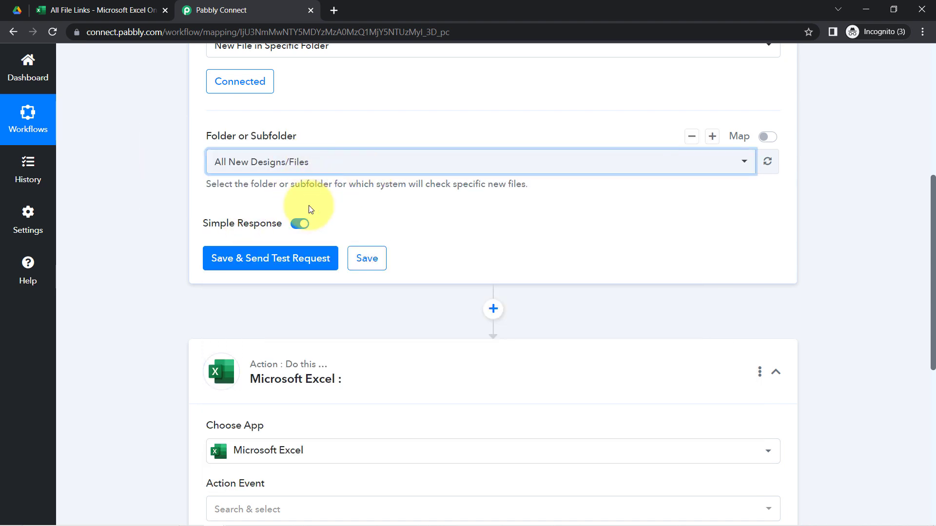
click(250, 259)
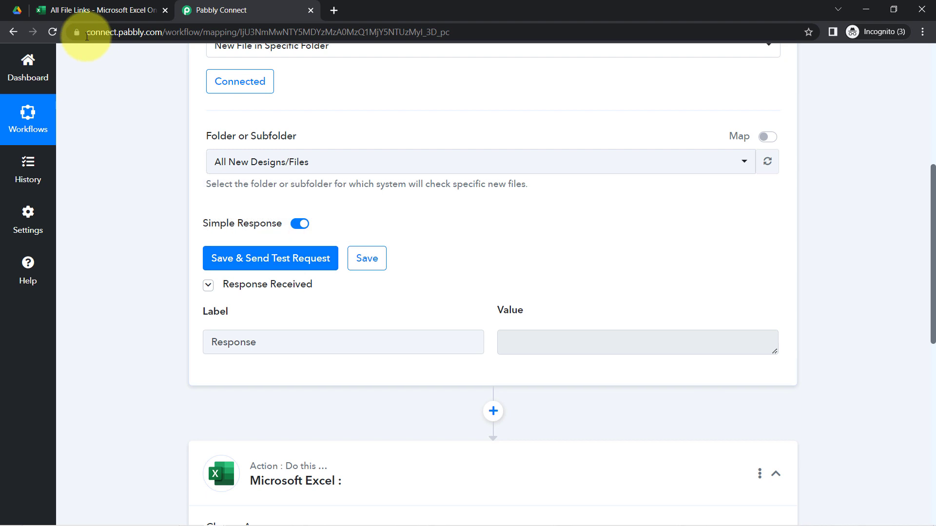
Switch to Google Drive and upload NEET-Revision-Notes-for-Biology (1) from the desktop's diagram folder into All New Designs/Files.
click(22, 10)
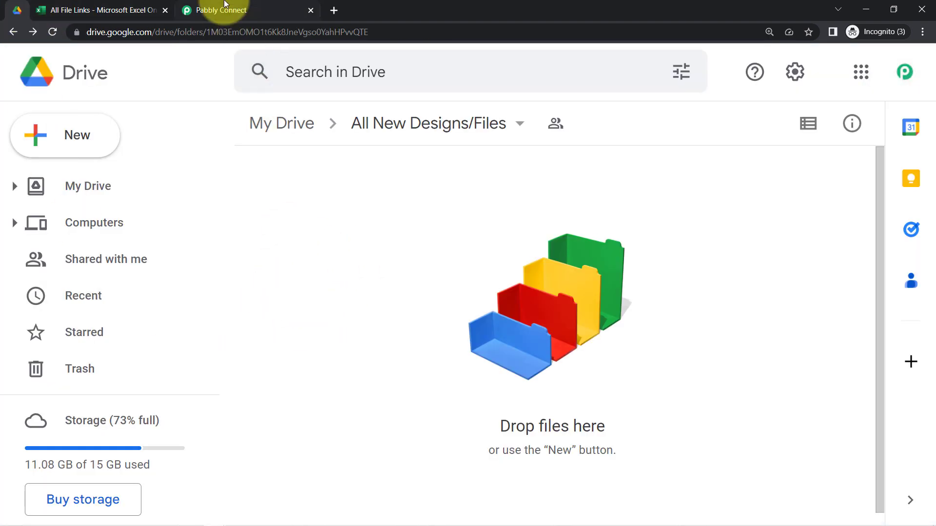
click(225, 10)
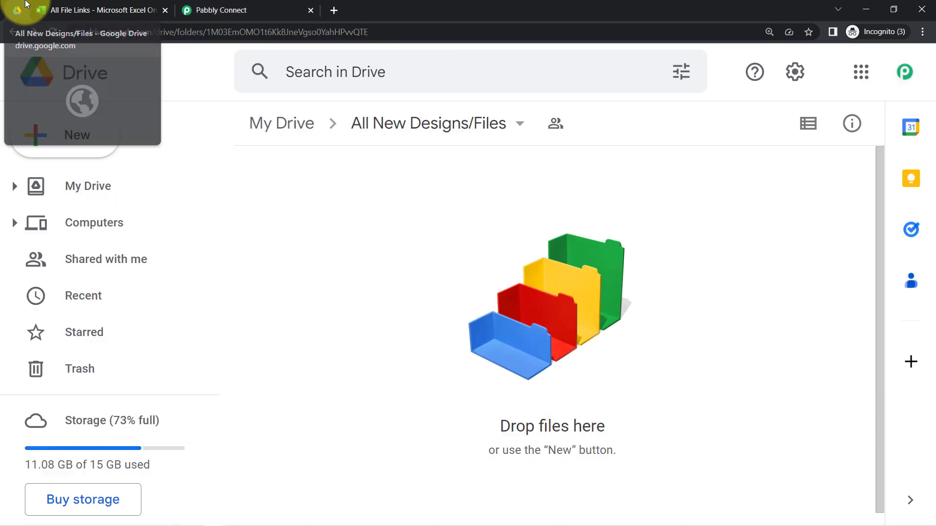
click(17, 9)
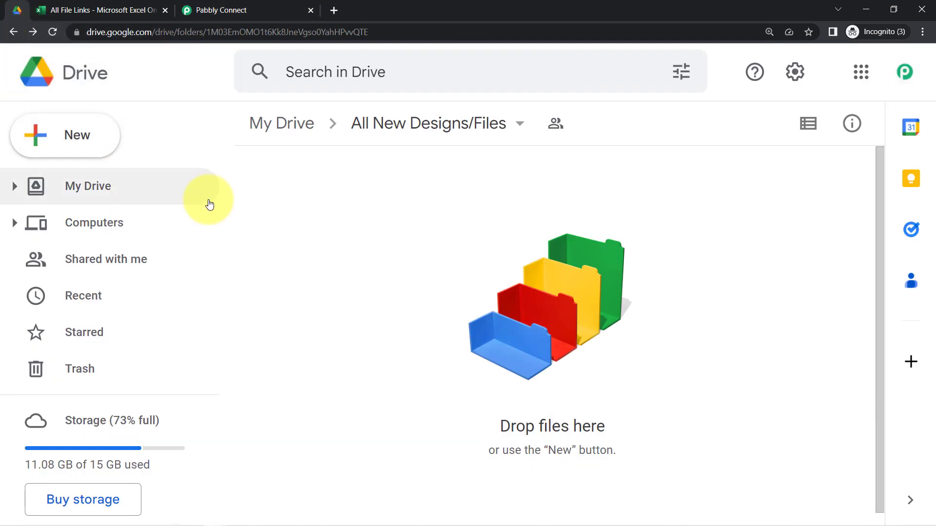
right_click(277, 207)
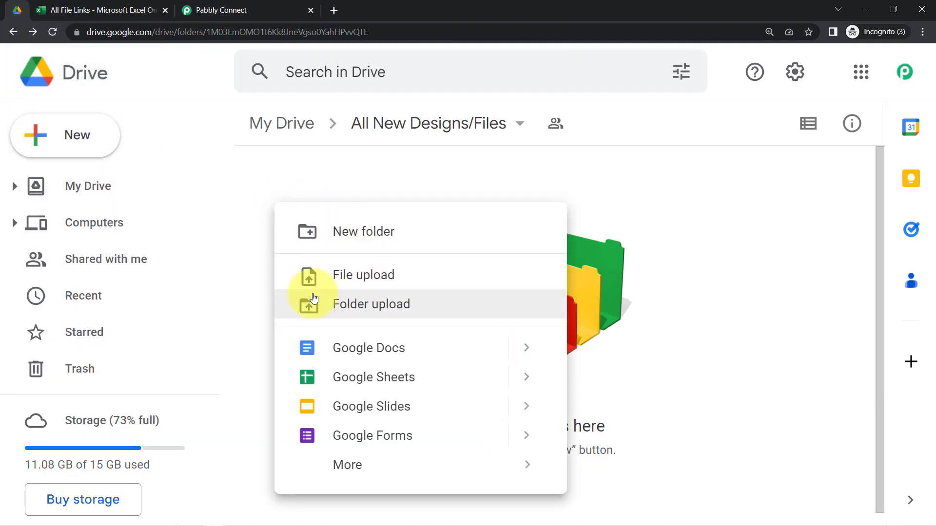
click(363, 271)
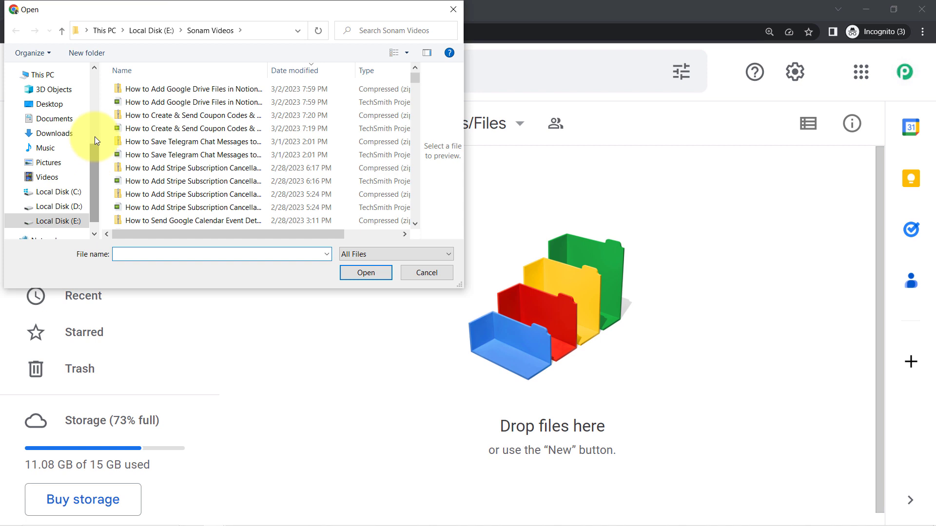
click(57, 103)
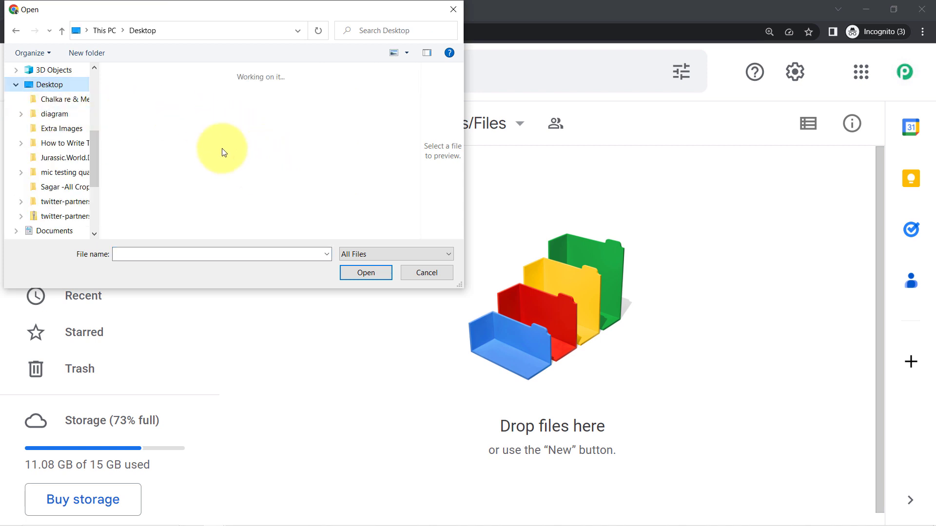
double_click(334, 103)
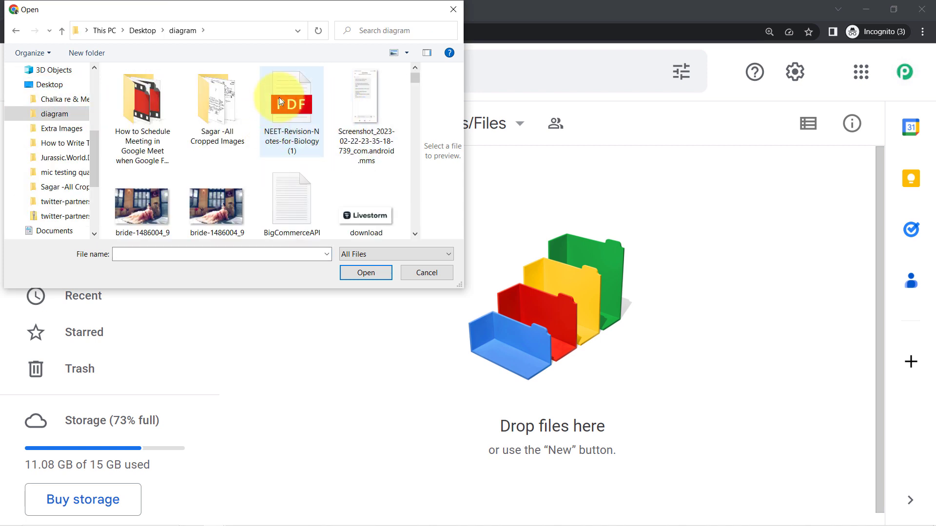
click(283, 124)
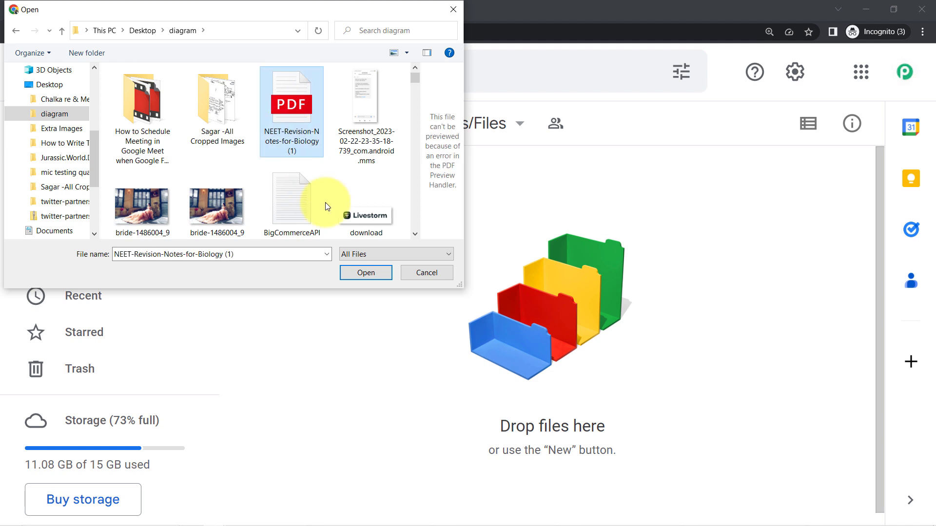
click(368, 276)
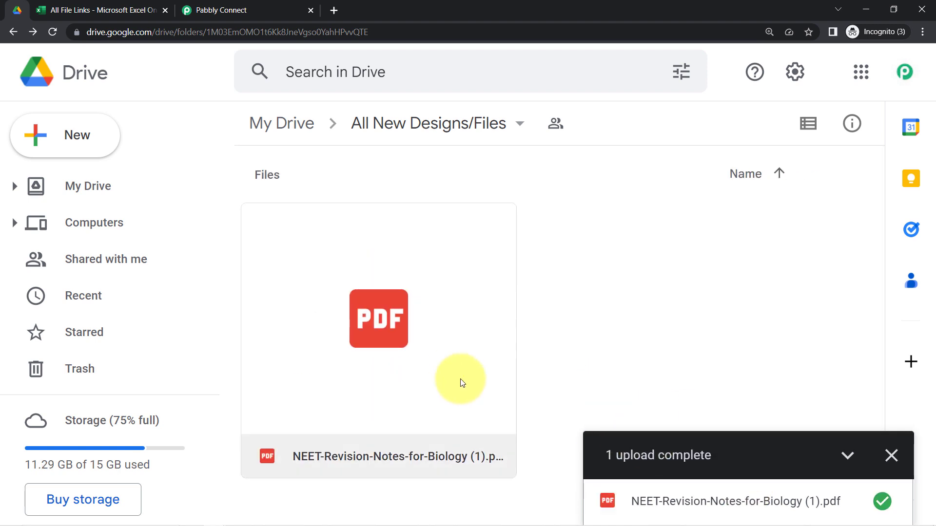
Return to Pabbly Connect, resend the Google Drive trigger's test request, and check the uploaded file in Google Drive.
click(222, 10)
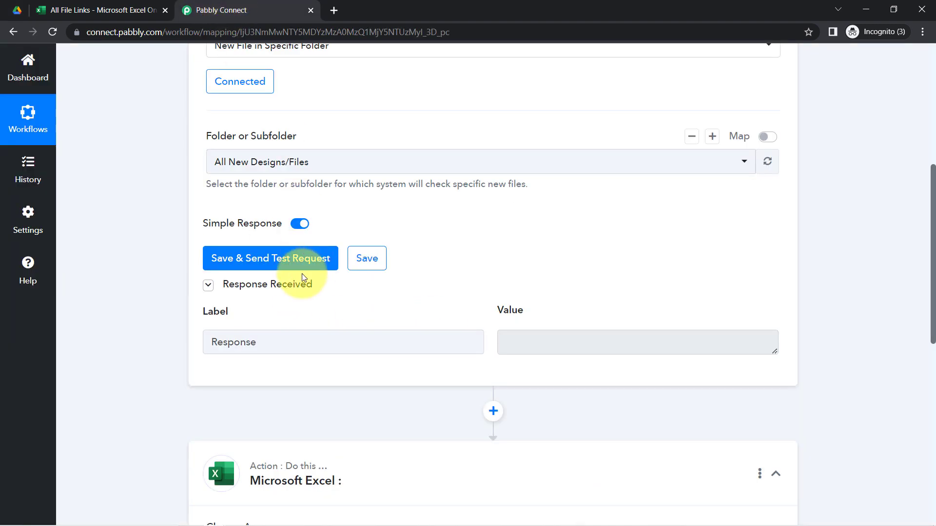
click(312, 259)
click(7, 9)
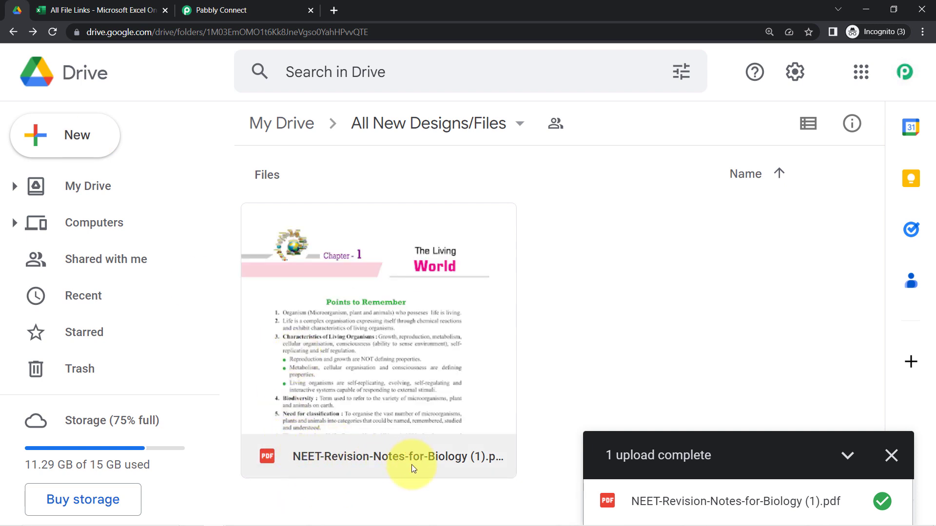
click(233, 10)
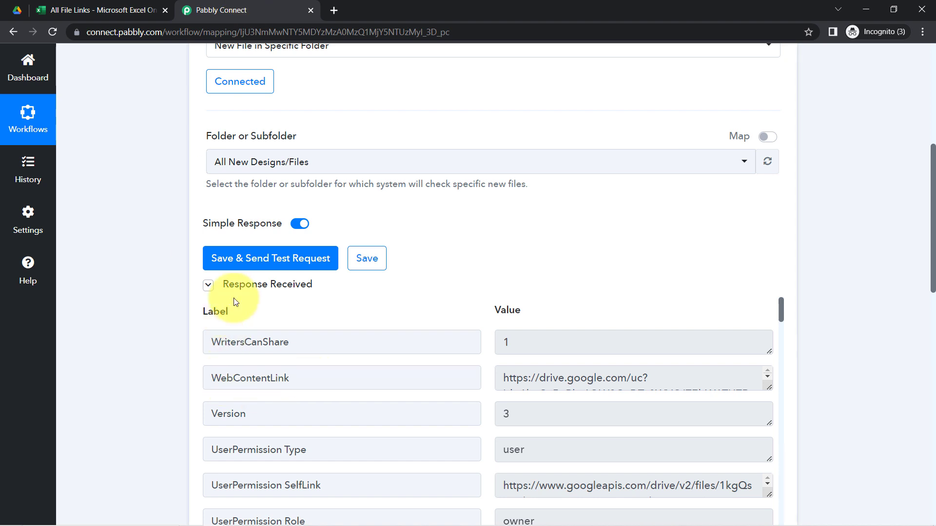
Examine the file's Title and WebContentLink entries in the trigger's test response.
drag(932, 247, 928, 304)
drag(781, 122, 796, 143)
click(398, 236)
drag(517, 237, 677, 245)
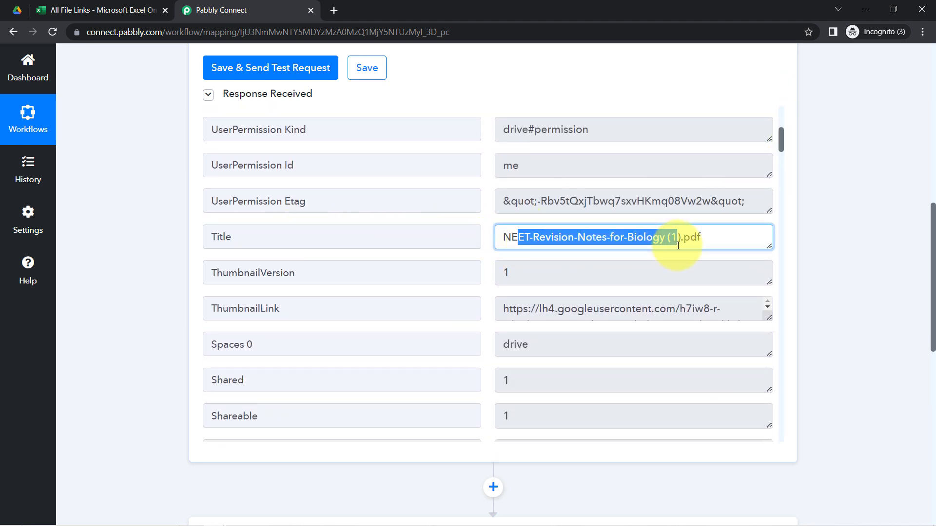
click(784, 144)
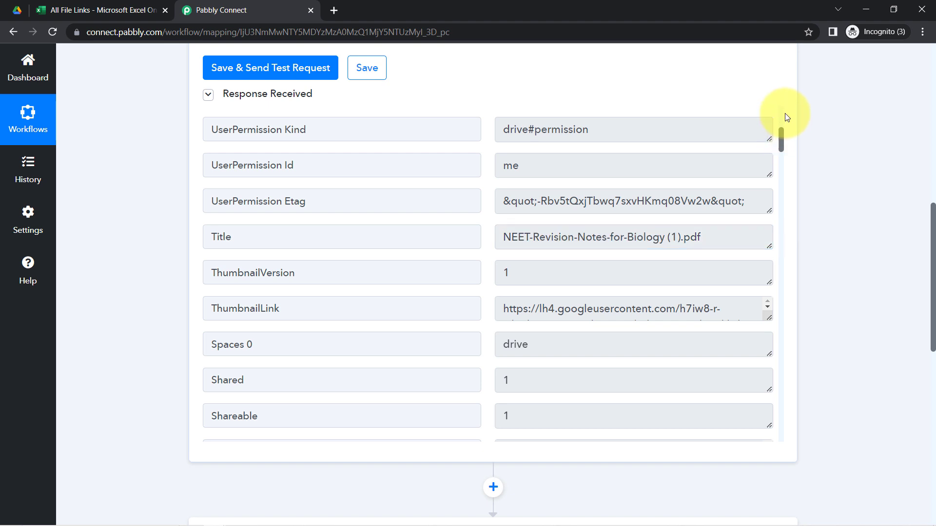
drag(780, 136, 781, 110)
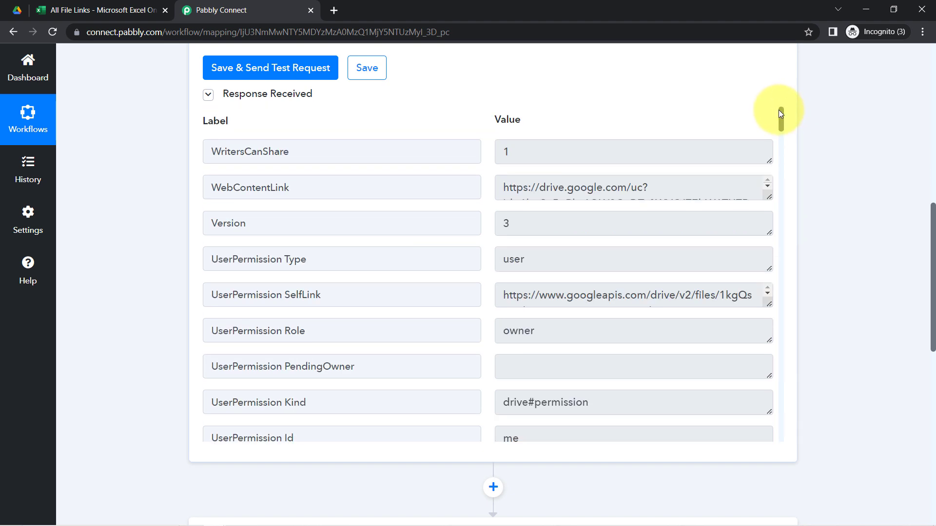
drag(240, 187, 284, 188)
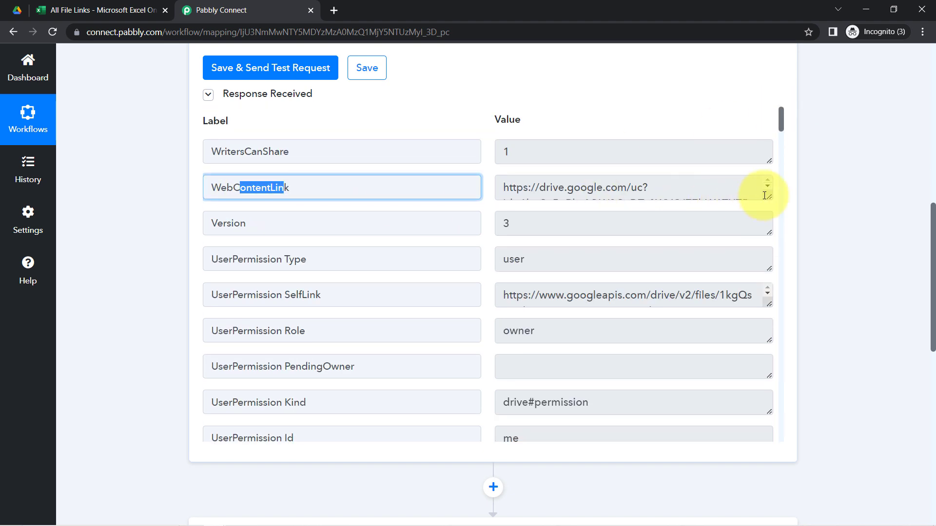
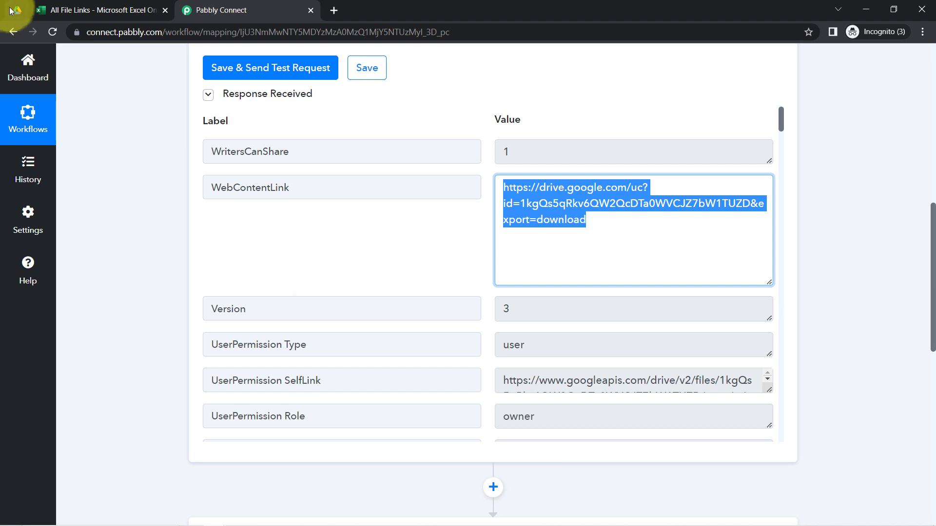
Review the sharing access of the All New Designs/Files folder in Google Drive alongside the WebContentLink in the trigger response.
click(17, 10)
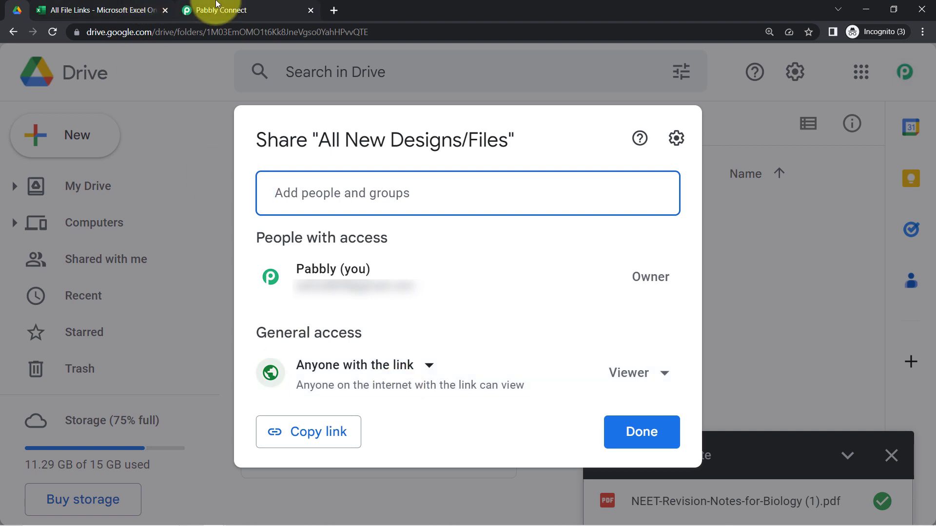
click(227, 11)
click(585, 221)
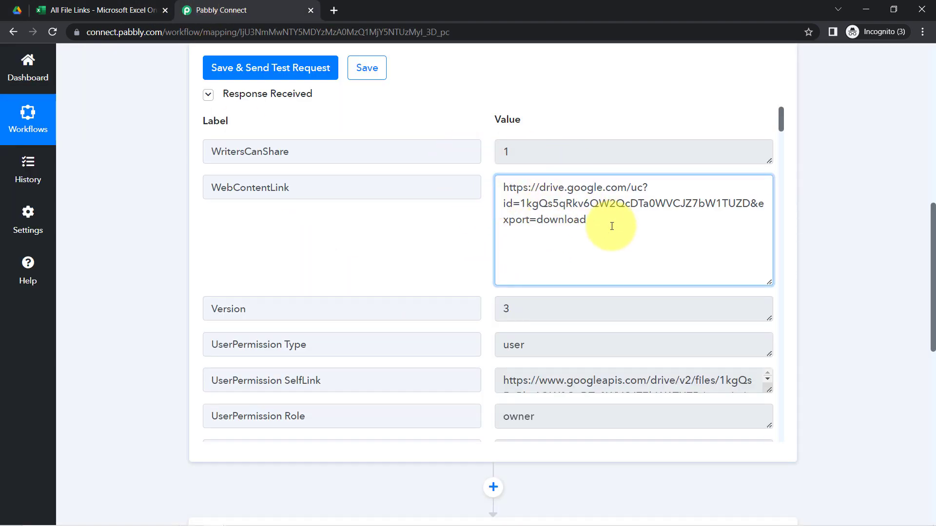
mouse_move(932, 254)
mouse_down()
mouse_move(931, 366)
mouse_move(926, 236)
mouse_move(934, 349)
mouse_move(927, 242)
mouse_move(928, 254)
mouse_up()
click(16, 9)
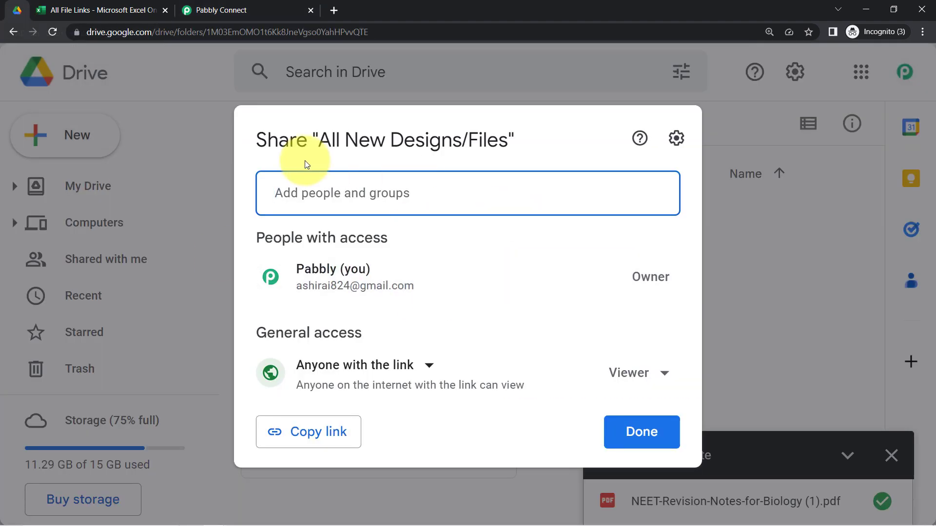
click(769, 239)
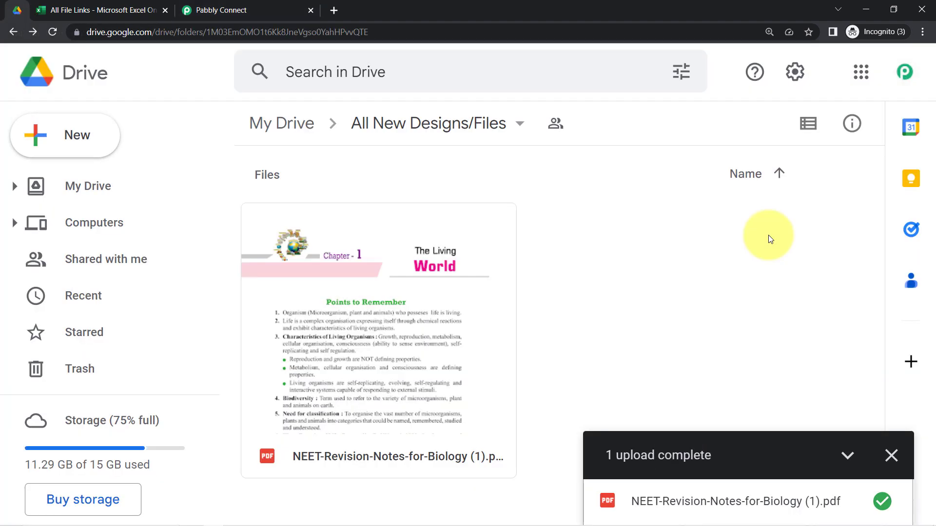
click(210, 6)
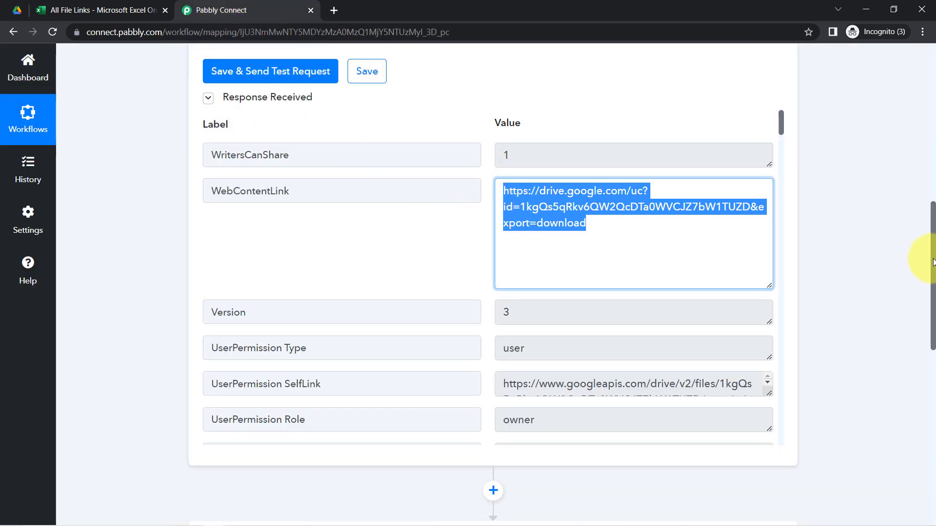
Look through the Microsoft Excel action events and check how often the Google Drive trigger polls for new files.
drag(933, 262, 929, 377)
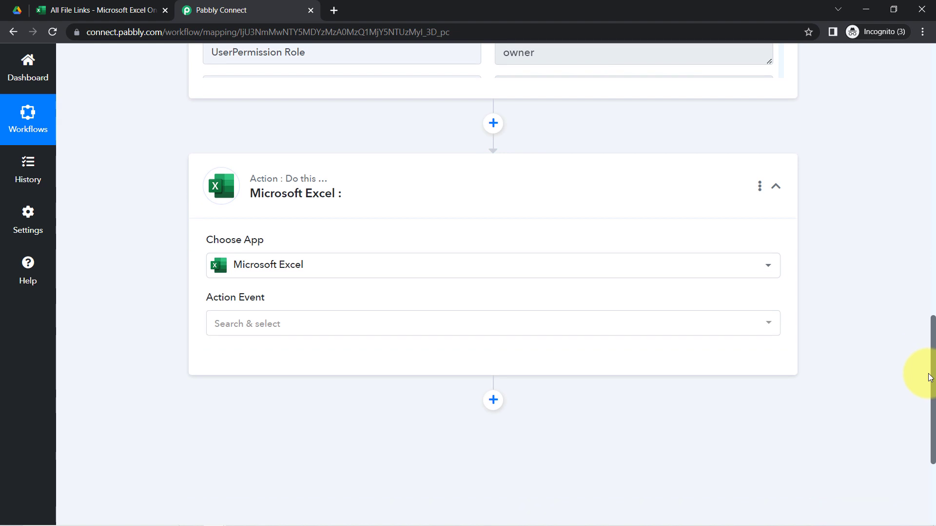
click(246, 322)
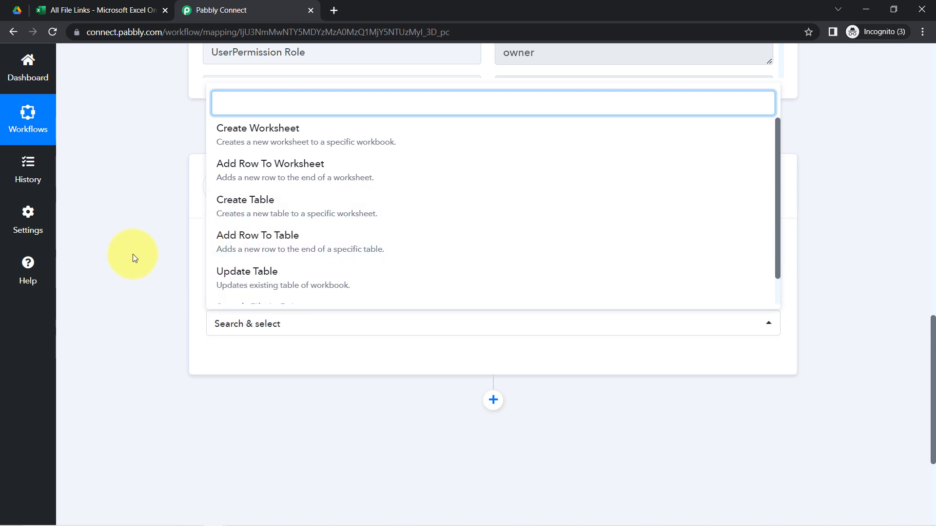
click(848, 367)
drag(932, 402, 930, 64)
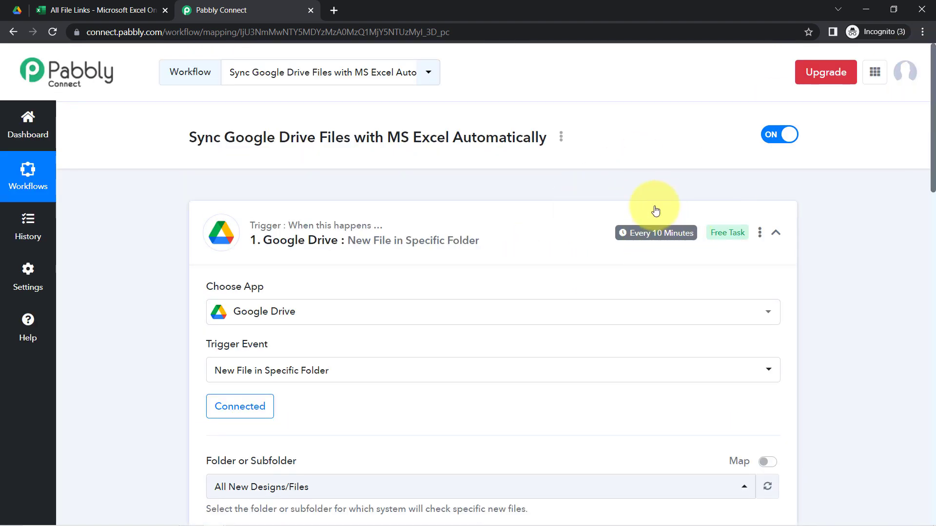
mouse_move(648, 243)
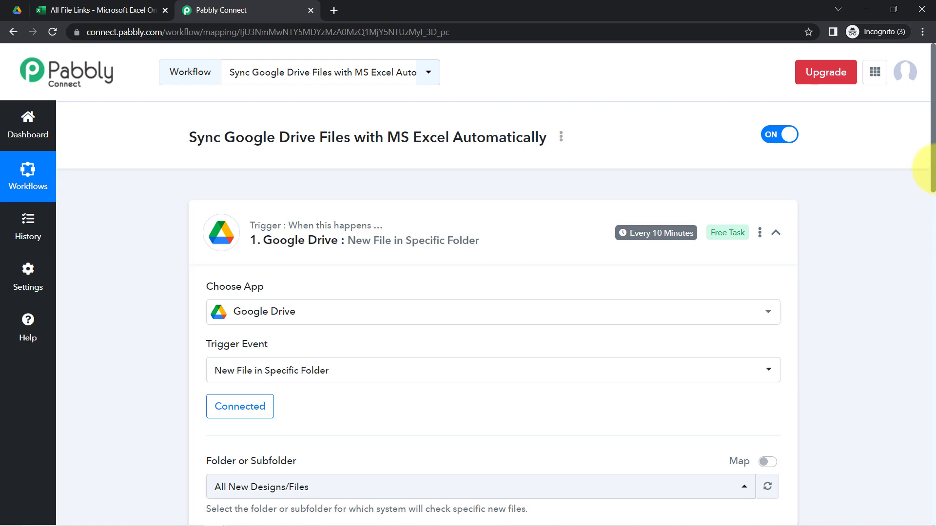
Set the Microsoft Excel action event to Add Row To Worksheet.
drag(925, 177, 922, 467)
scroll(923, 467, down, 1)
click(248, 203)
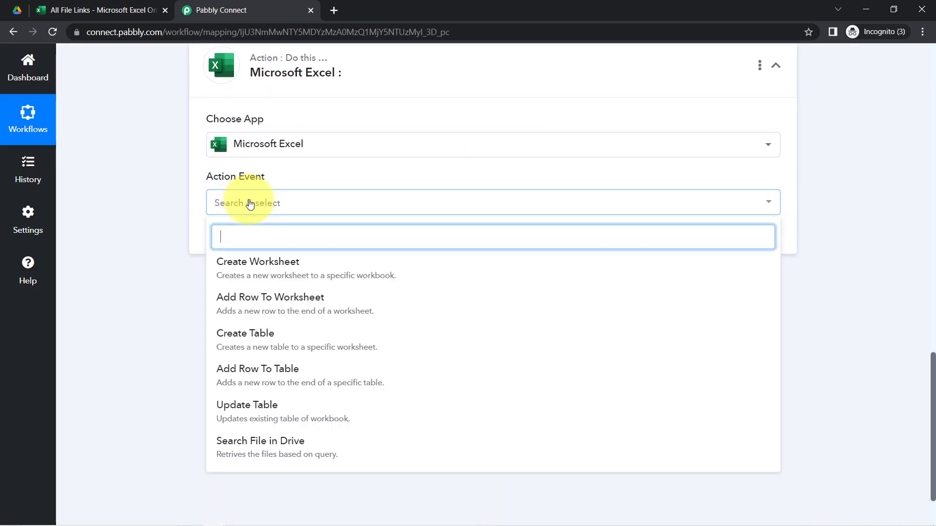
click(278, 313)
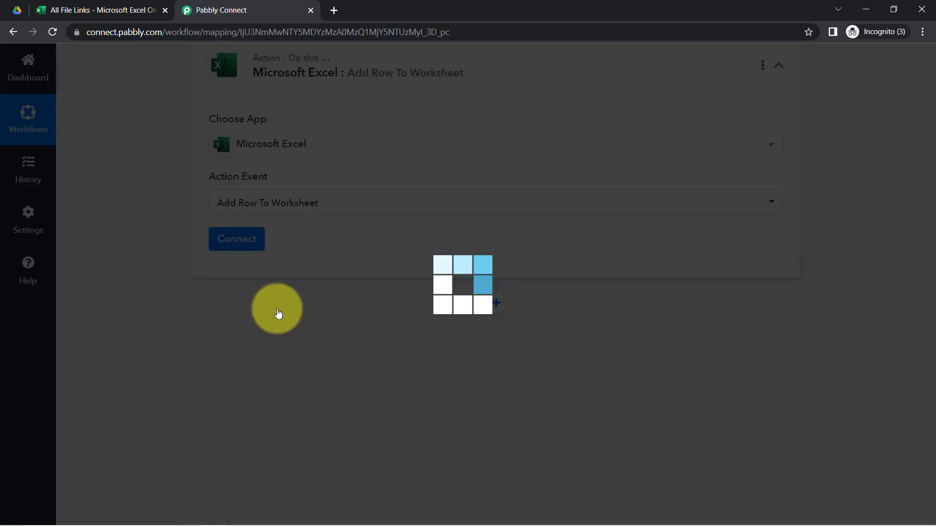
Switch to Excel and review the File Name and File Link columns in the All File Links workbook.
click(58, 10)
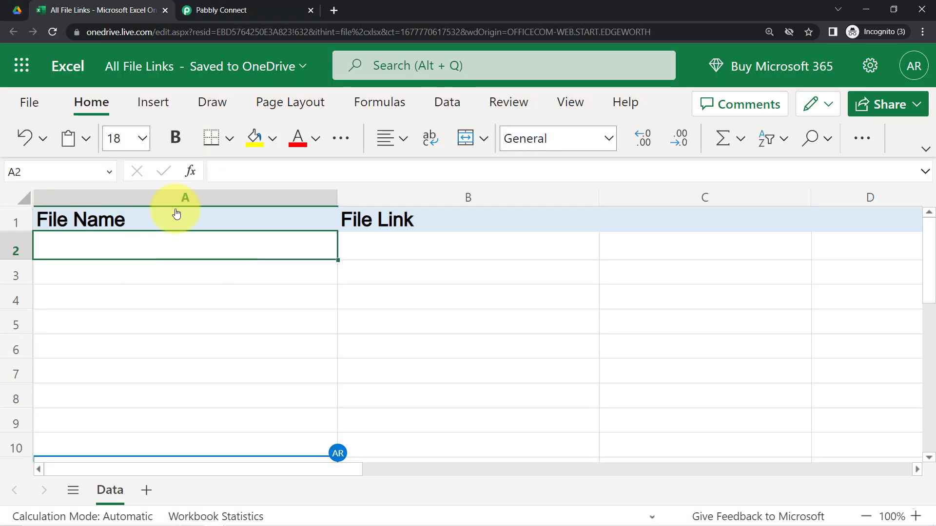
click(204, 303)
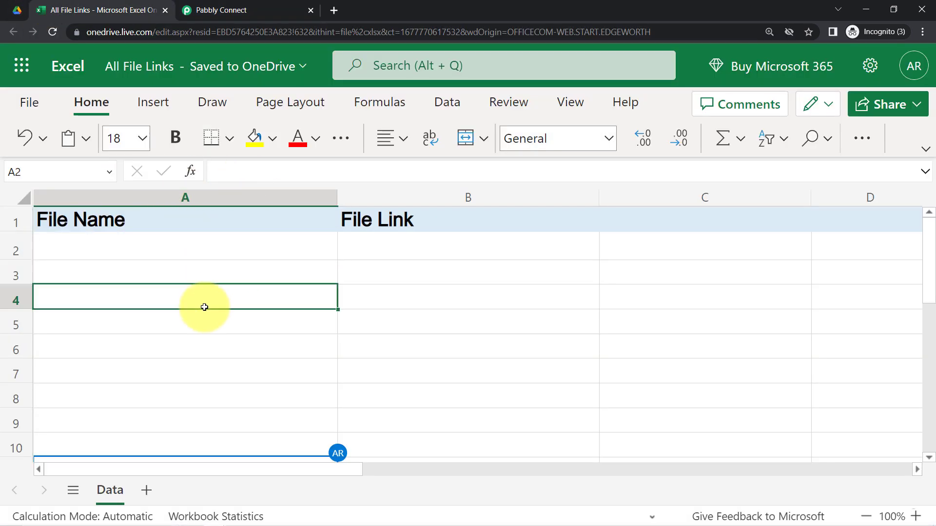
click(923, 32)
click(840, 131)
click(841, 131)
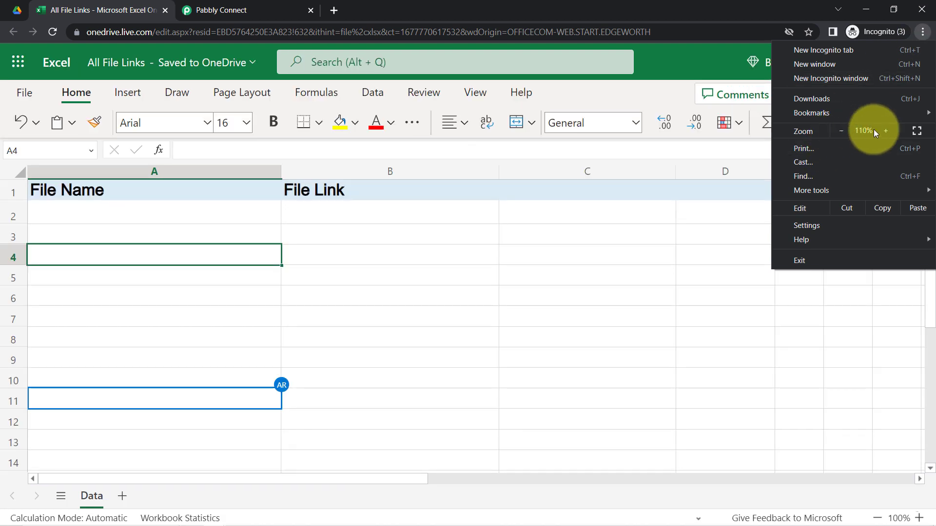
click(886, 130)
click(887, 129)
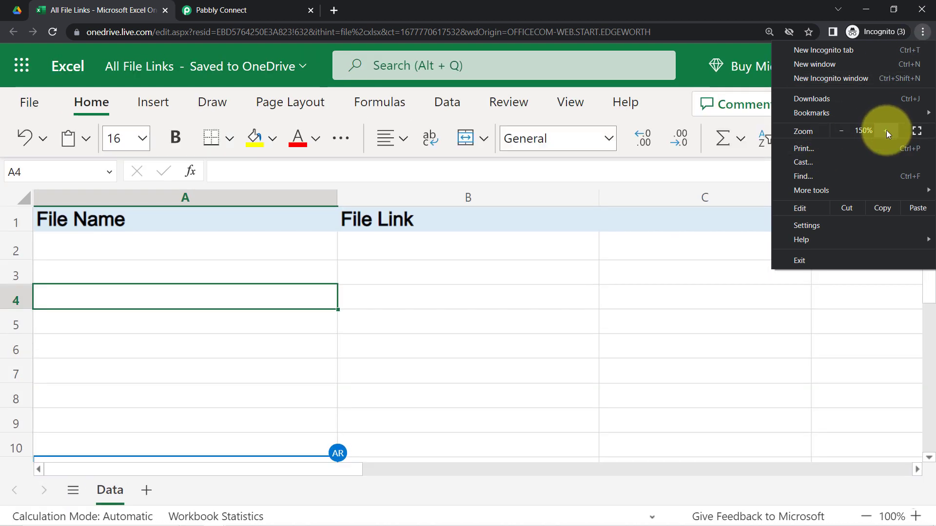
click(518, 275)
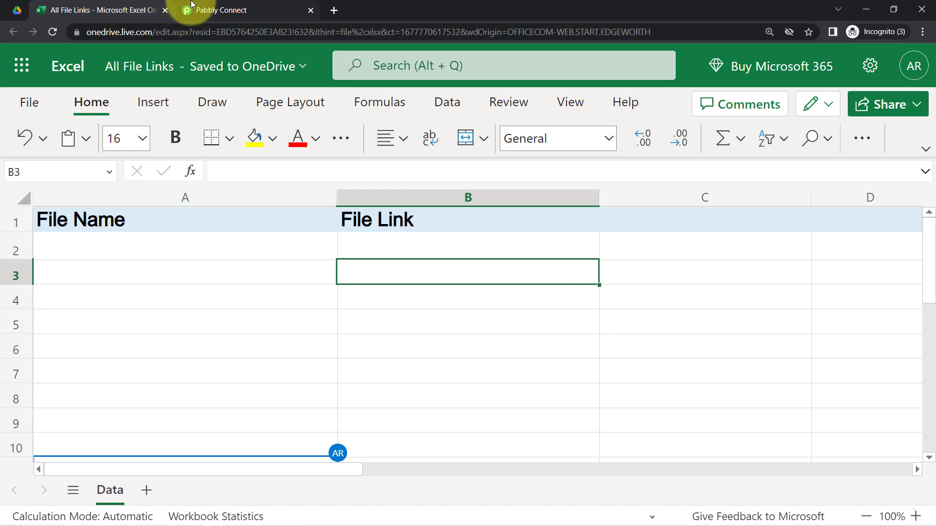
Return to Pabbly Connect and connect the Excel action through the existing connection Microsoft Excel #3.
click(244, 10)
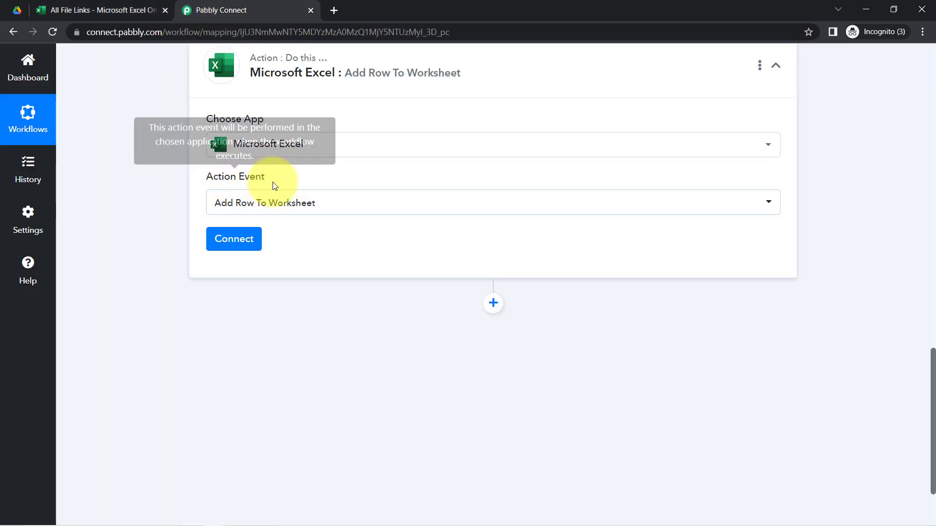
click(238, 239)
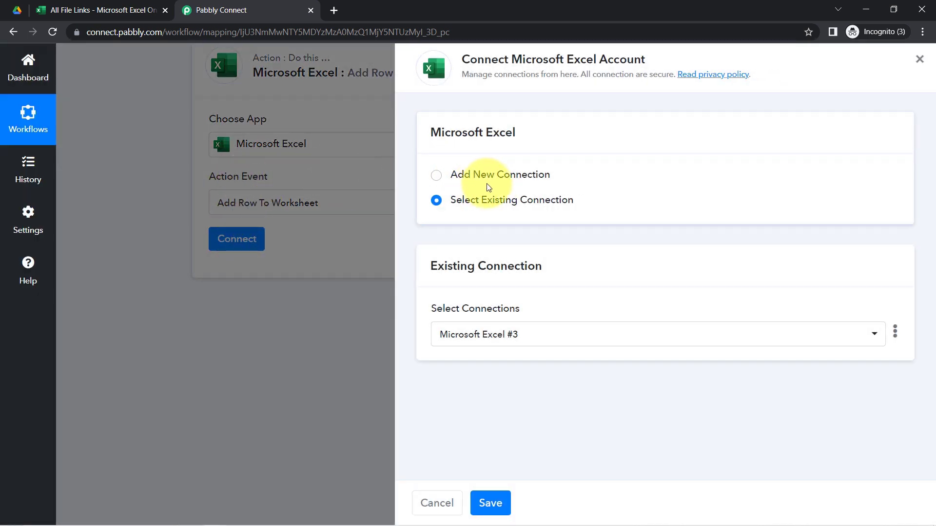
click(507, 180)
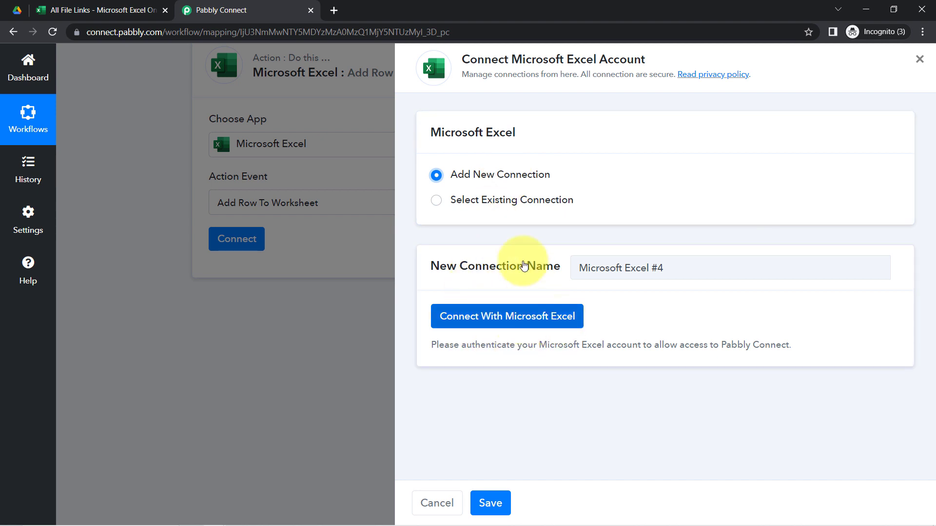
click(508, 202)
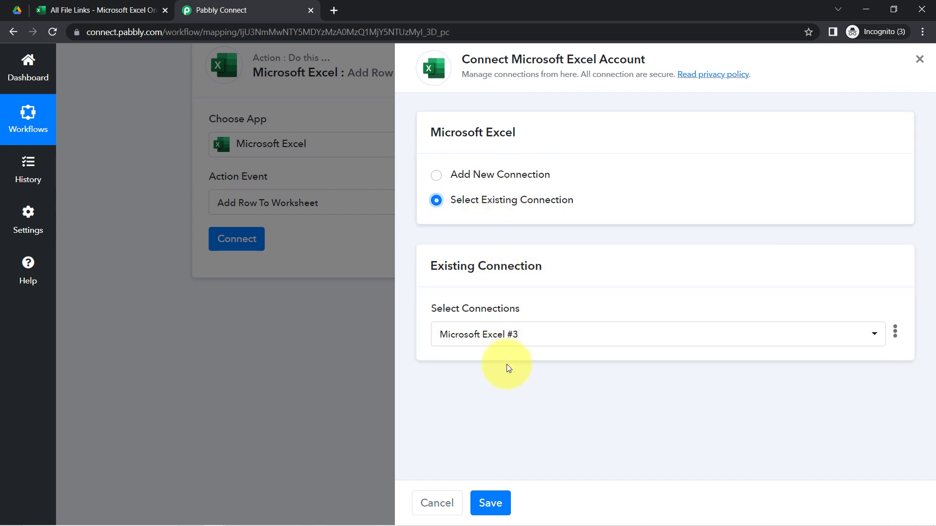
click(489, 507)
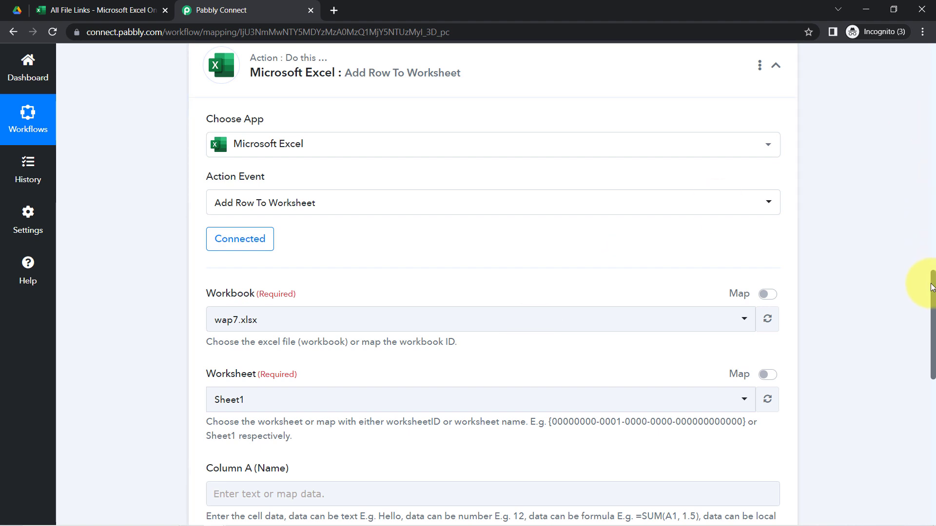
Choose All File Links.xlsx as the Excel action's workbook and Data as its worksheet, checking the sheet name in Excel.
drag(932, 291, 931, 356)
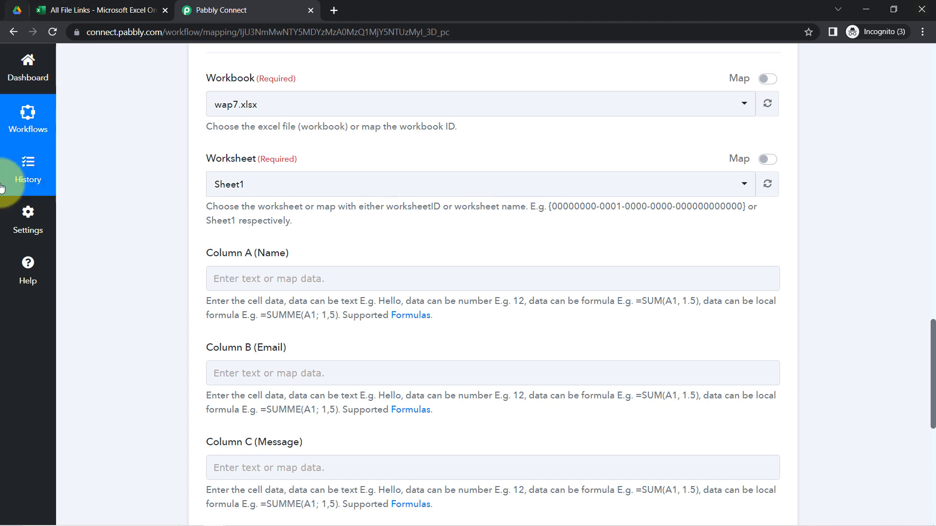
click(223, 112)
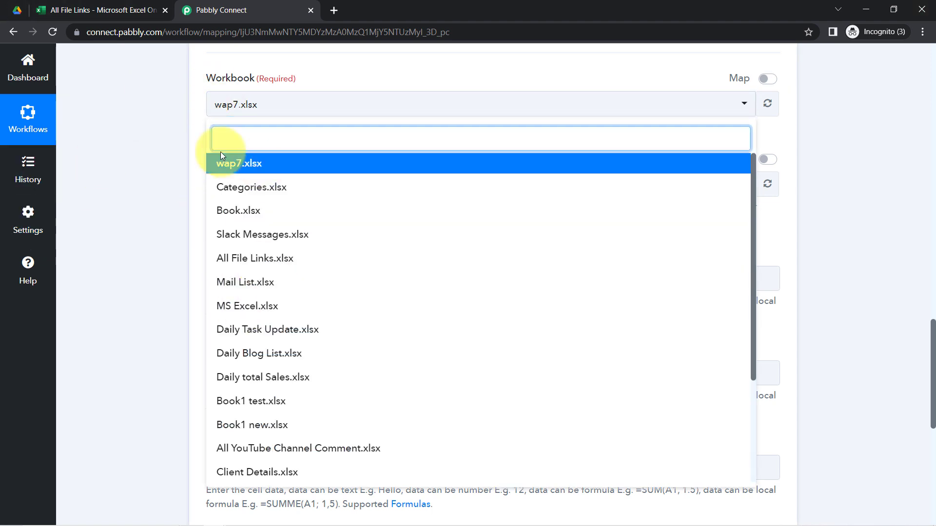
click(89, 8)
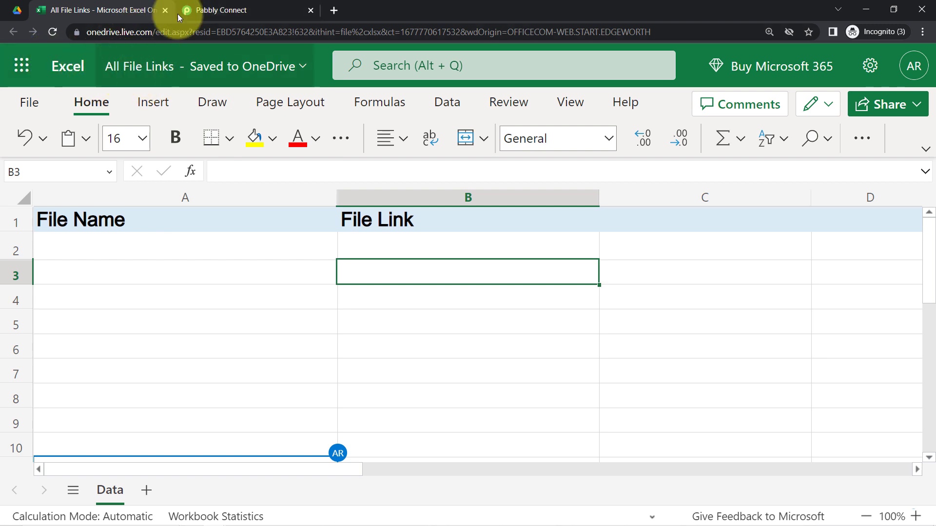
click(195, 10)
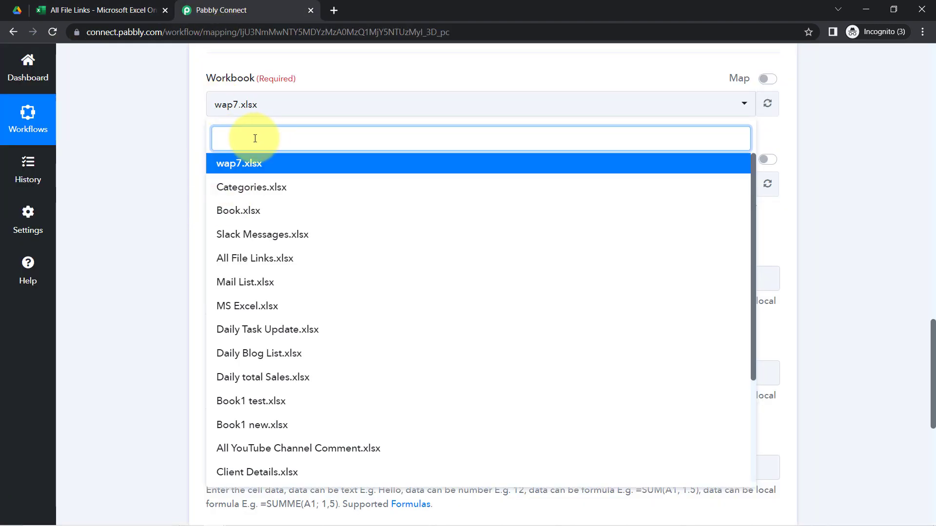
text(all f)
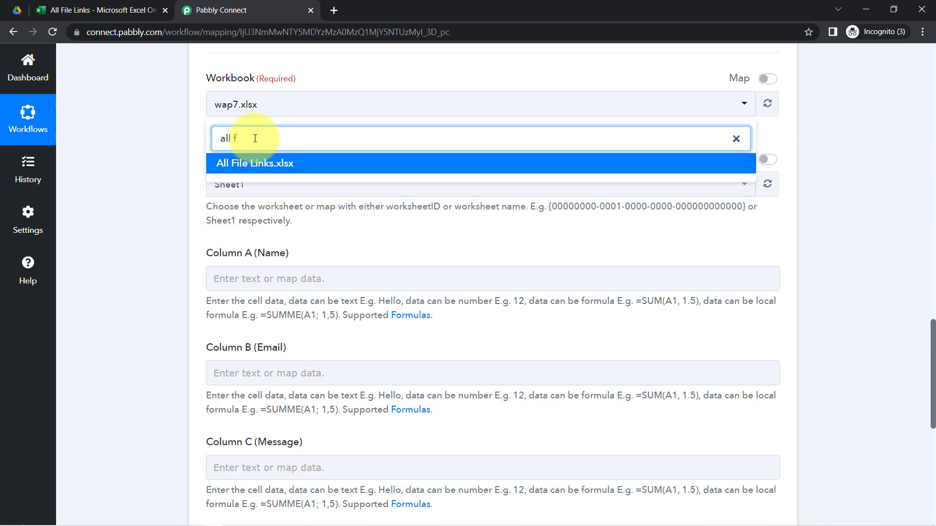
click(253, 163)
click(102, 11)
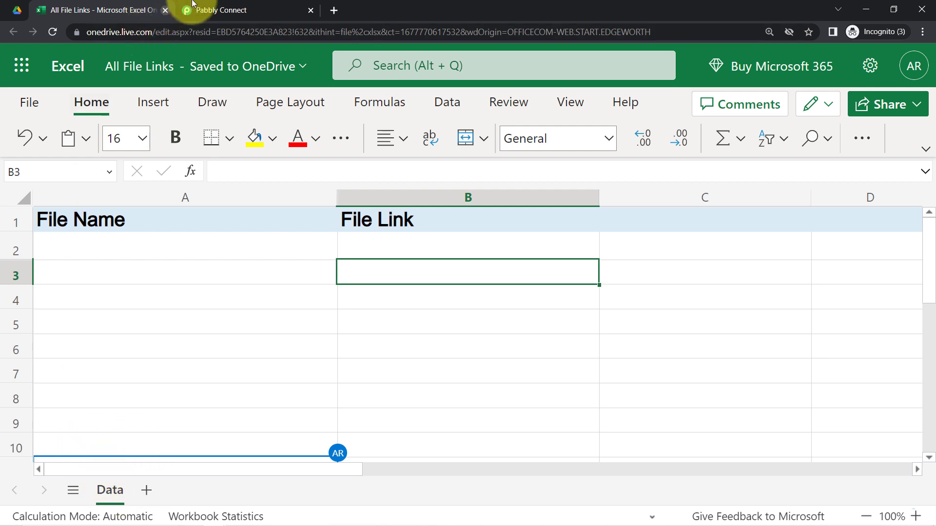
click(214, 10)
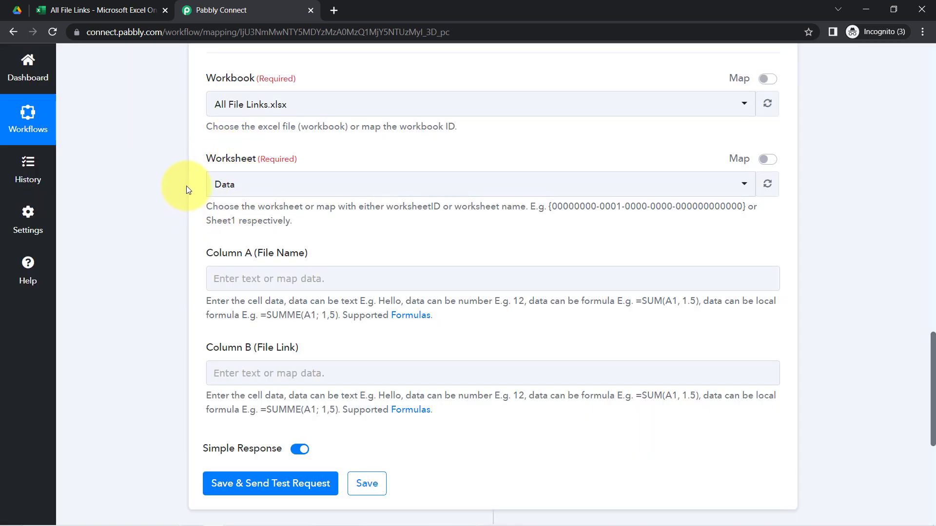
Compare columns A and B of the Excel sheet with the action's File Name and File Link fields in Pabbly Connect.
click(71, 6)
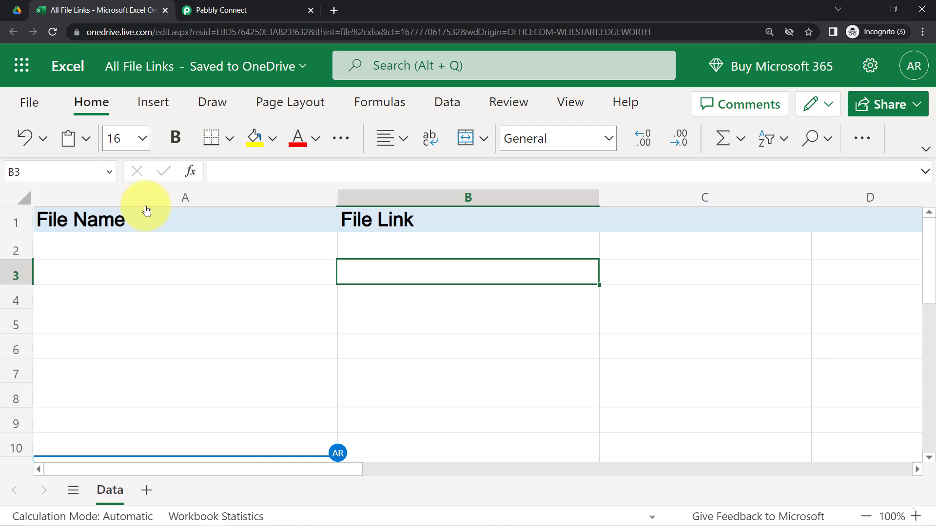
click(161, 199)
click(419, 198)
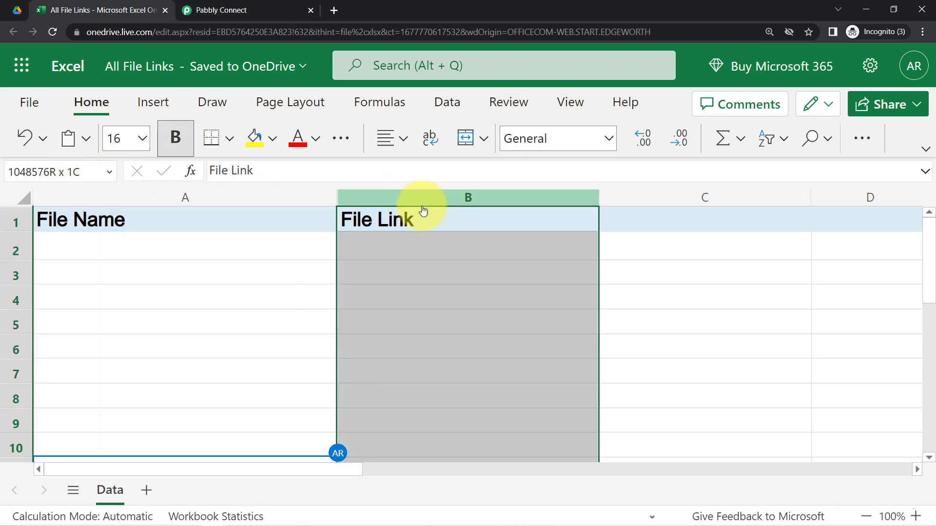
click(217, 8)
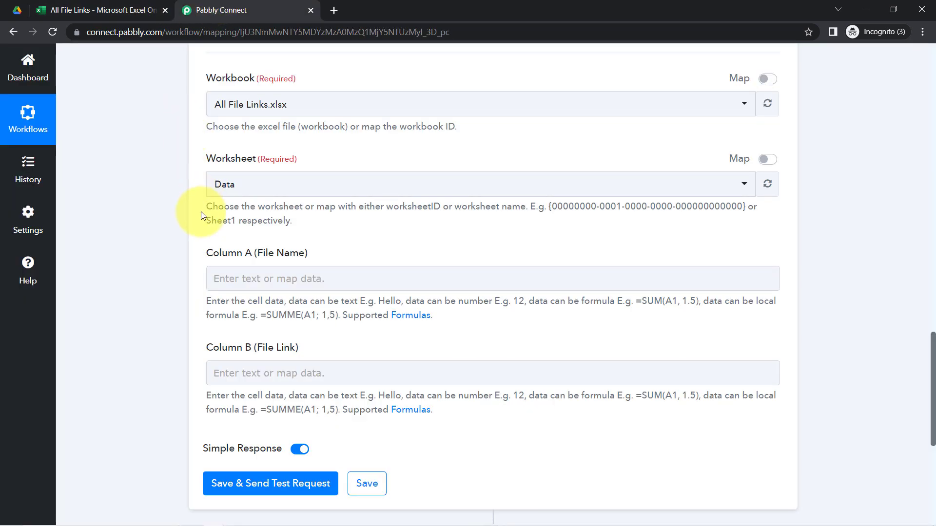
drag(202, 216, 257, 269)
drag(220, 347, 258, 356)
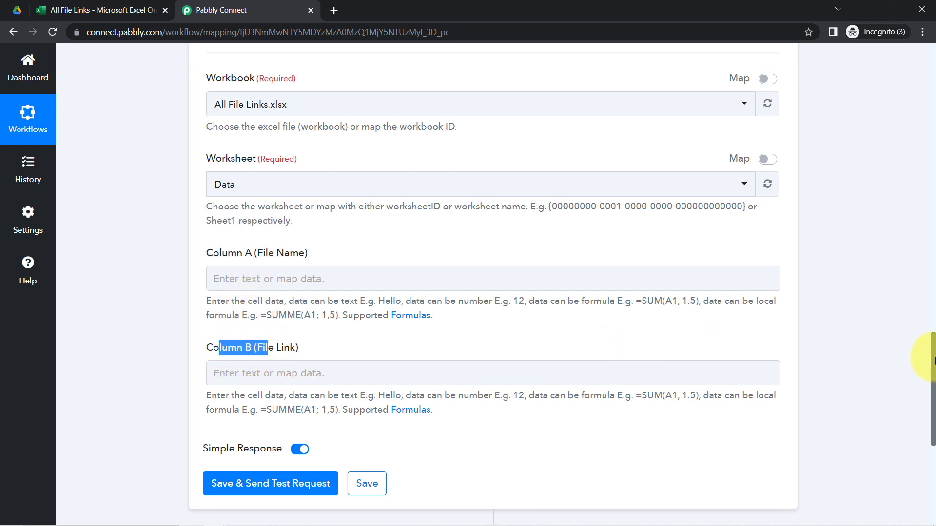
Search the Google Drive trigger data for "file" and map OriginalFilename to Column A (File Name).
scroll(934, 361, down, 1)
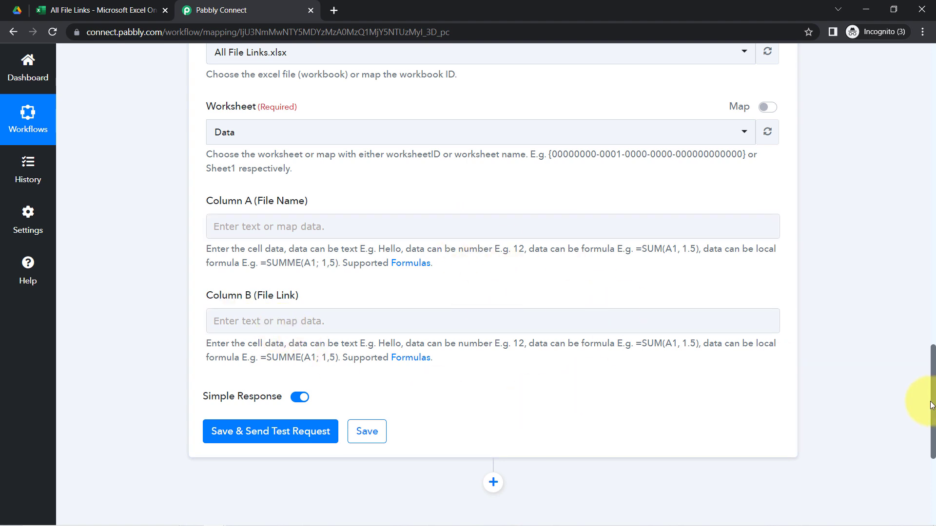
drag(932, 408, 921, 375)
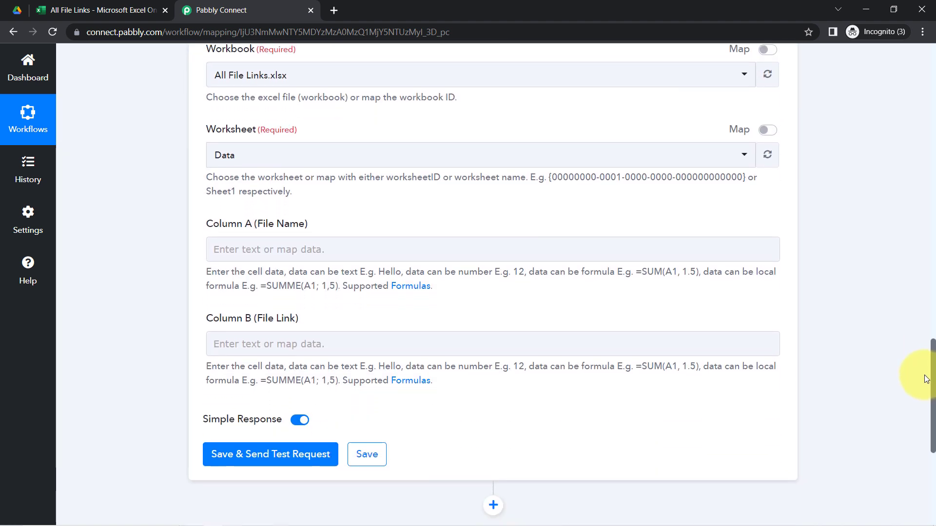
click(226, 249)
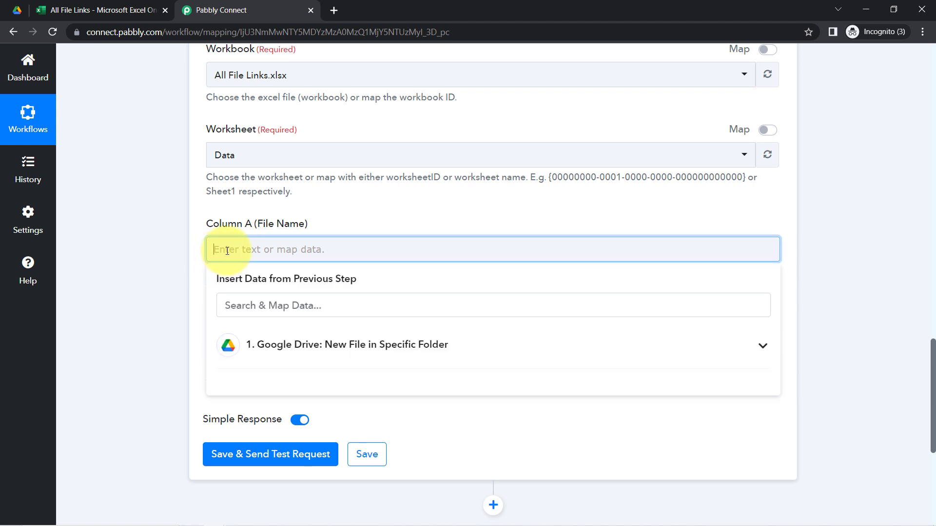
click(315, 347)
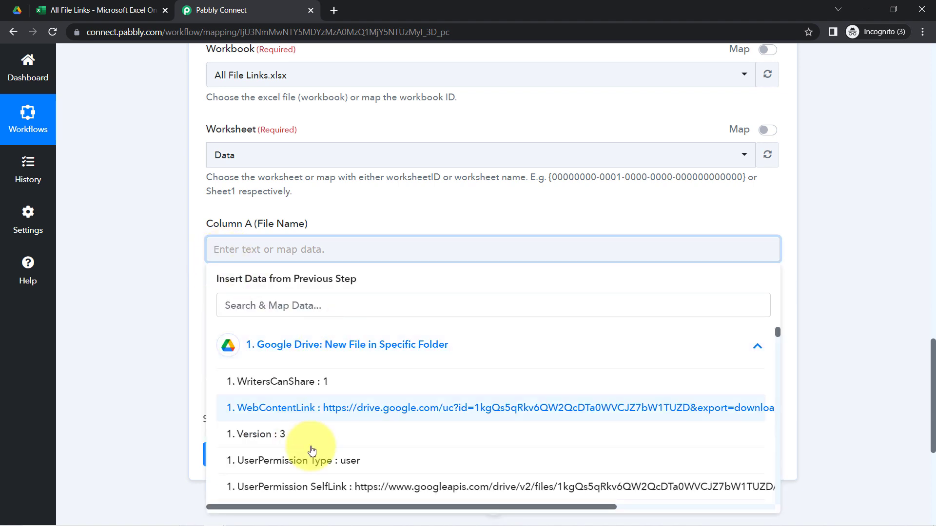
drag(932, 368, 932, 400)
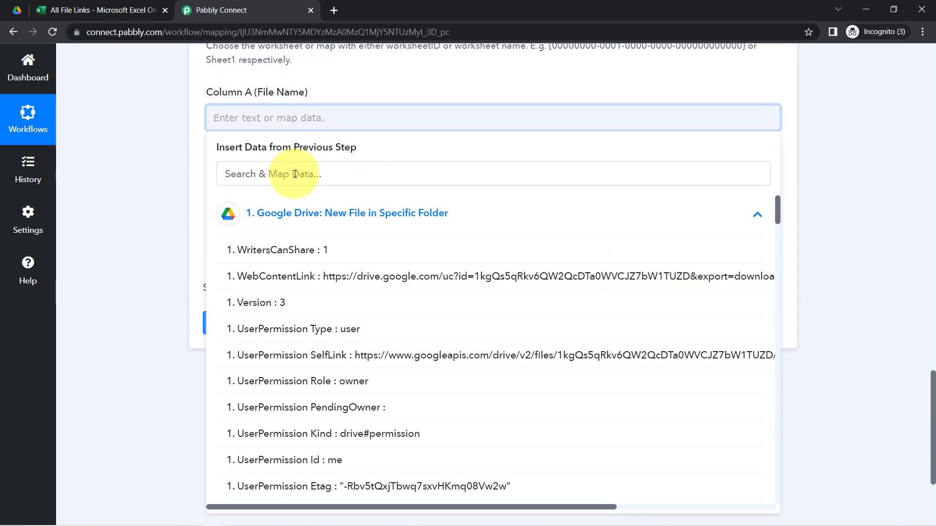
click(312, 176)
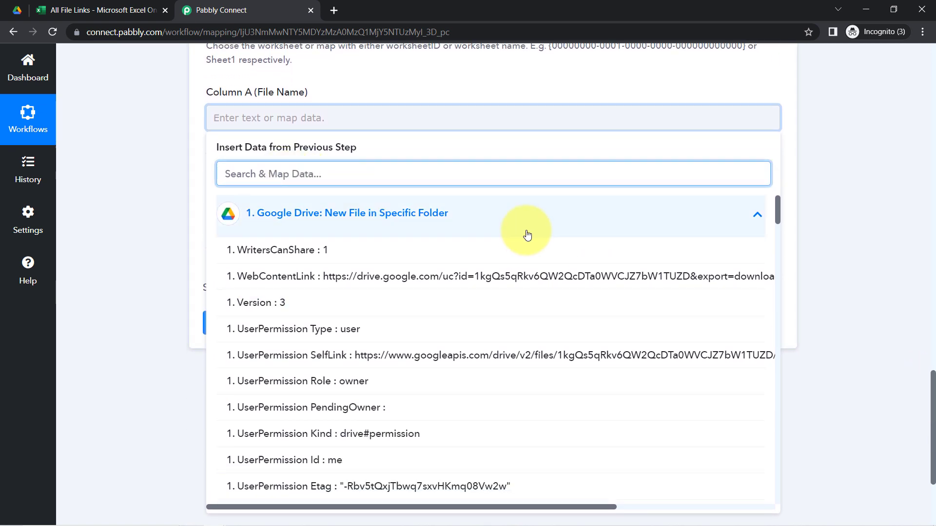
text(file)
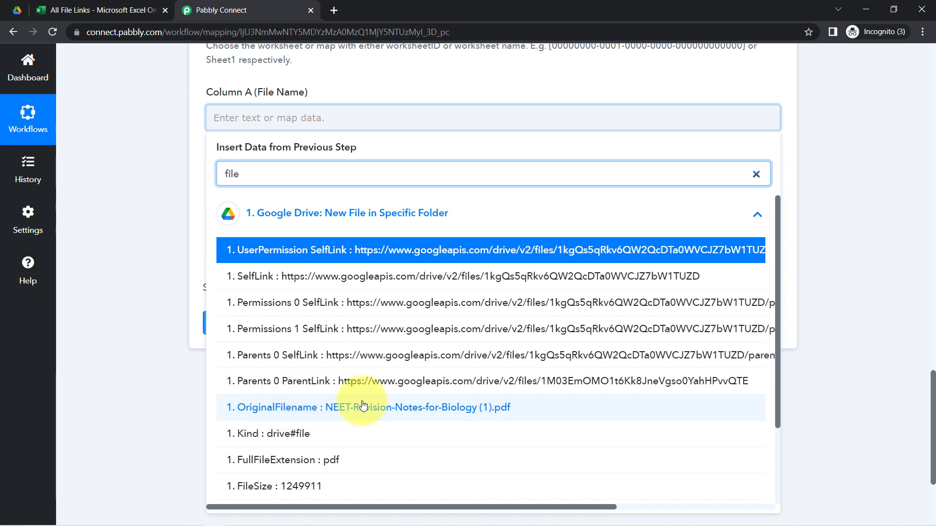
click(375, 409)
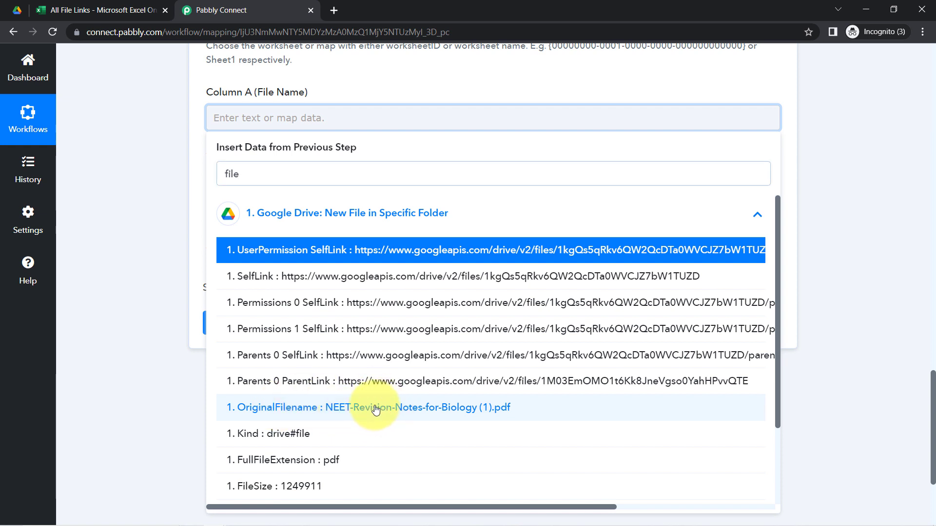
click(118, 159)
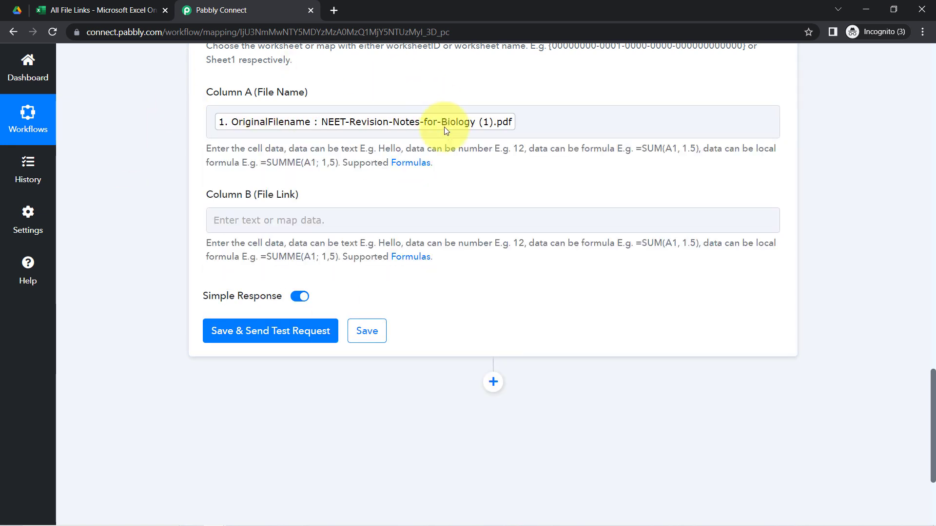
Map the Google Drive trigger's WebContentLink to Column B (File Link).
click(272, 225)
click(261, 315)
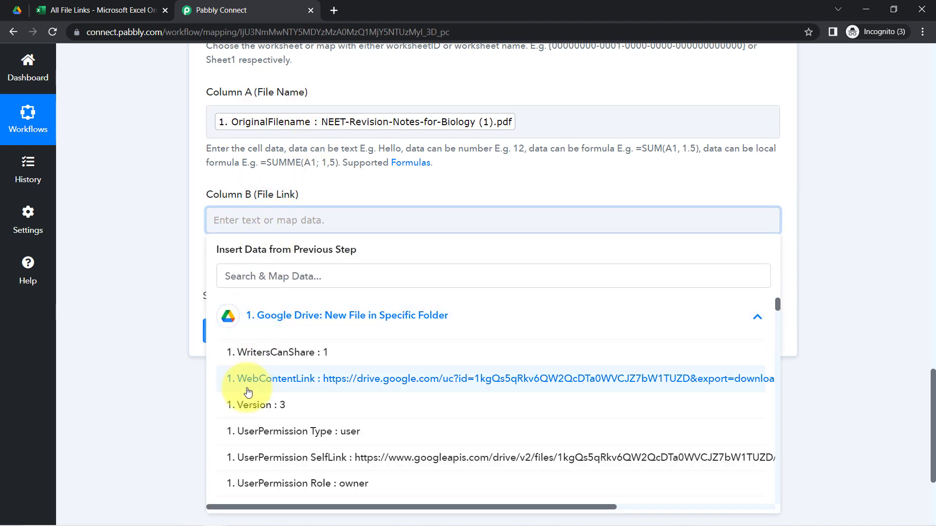
click(319, 380)
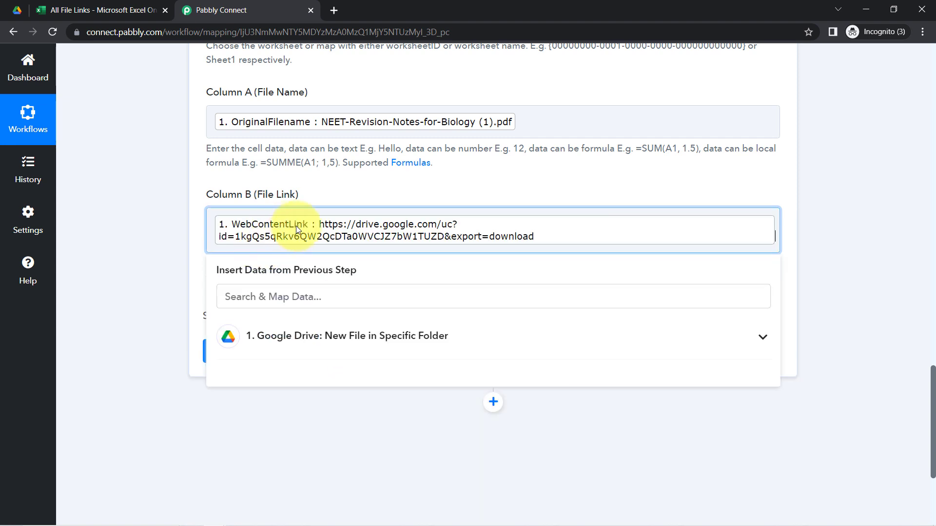
click(126, 283)
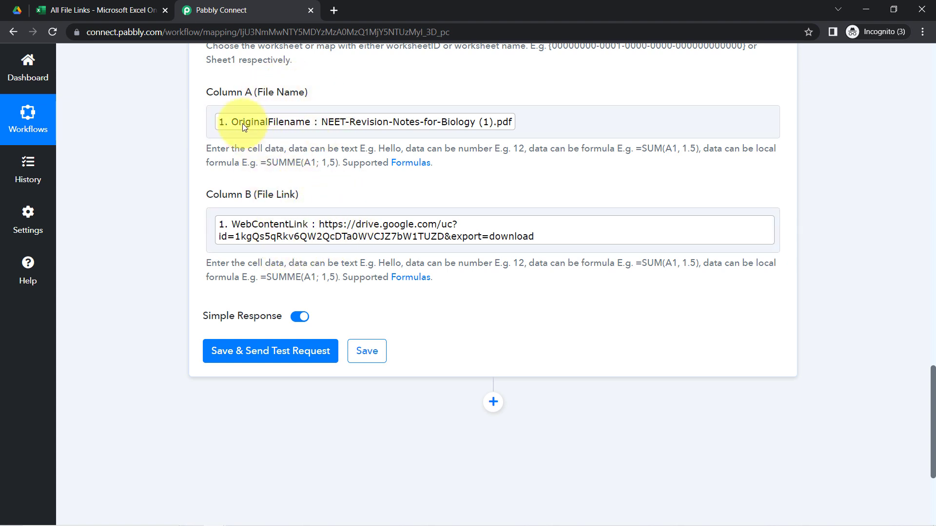
click(376, 122)
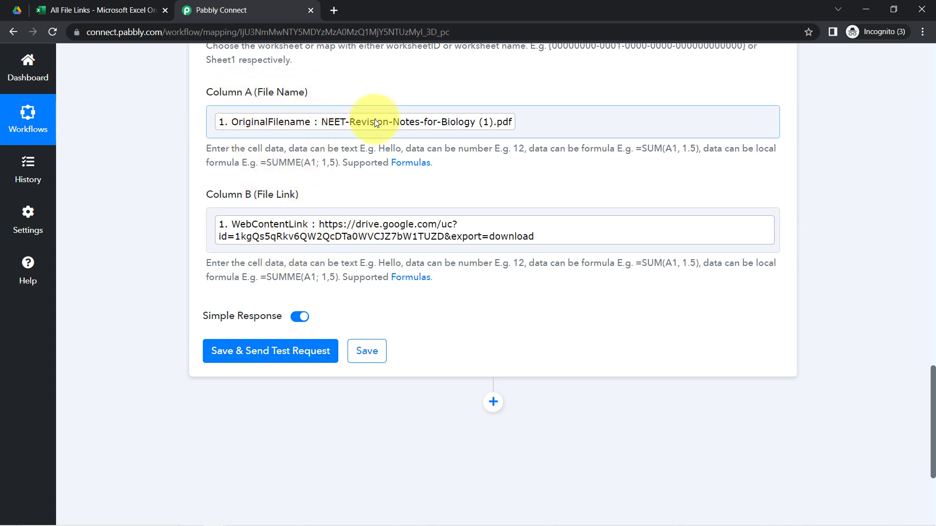
click(550, 130)
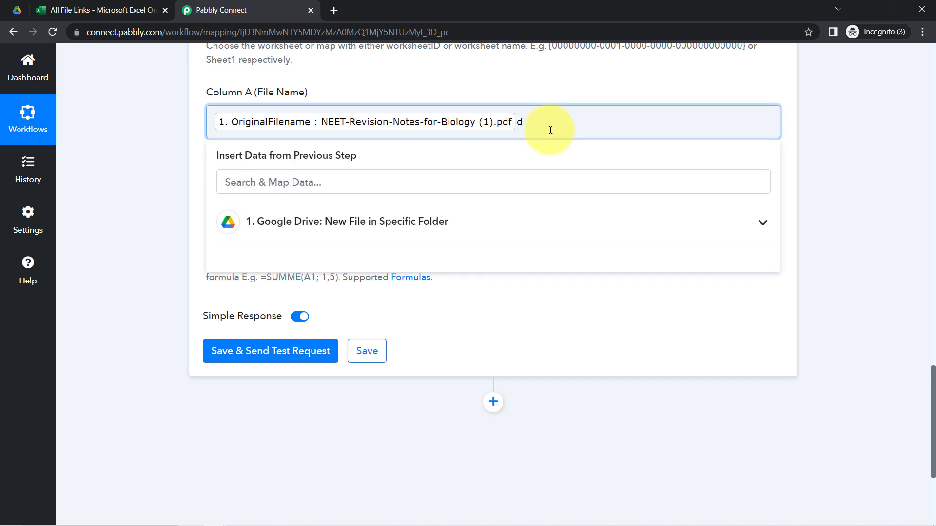
key(BackSpace)
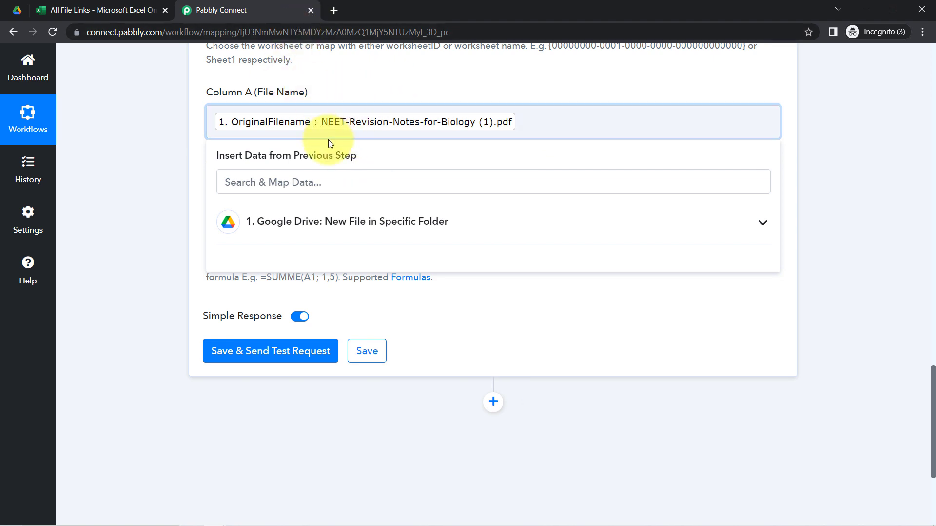
click(132, 211)
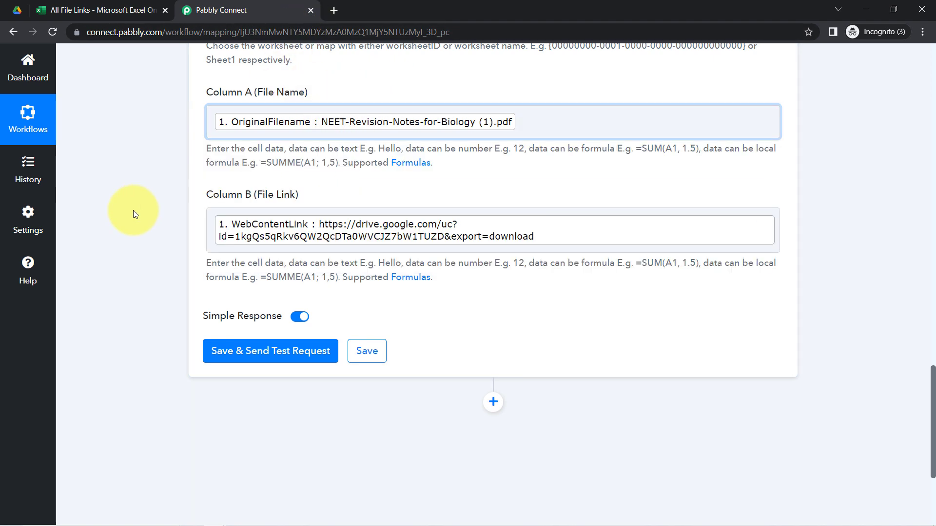
Save the Excel action, send its test request, and reload the All File Links workbook in Excel.
click(220, 350)
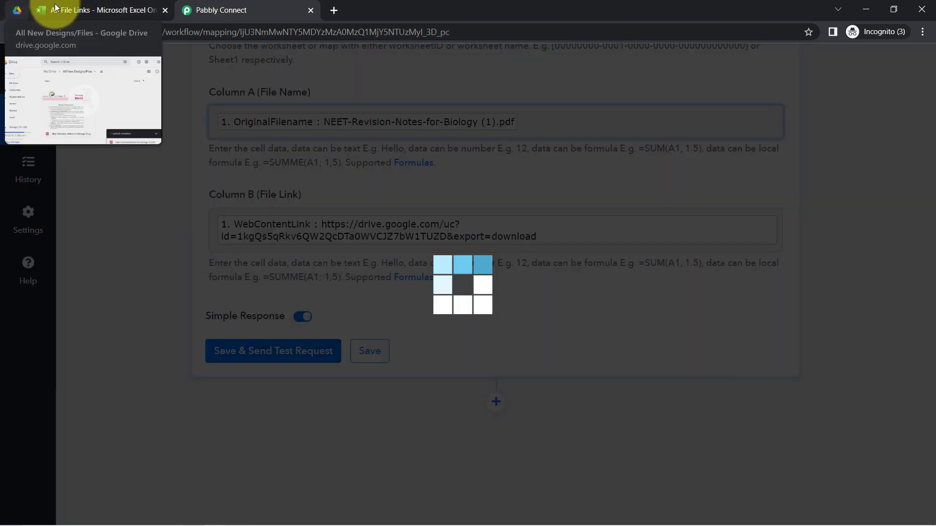
click(80, 10)
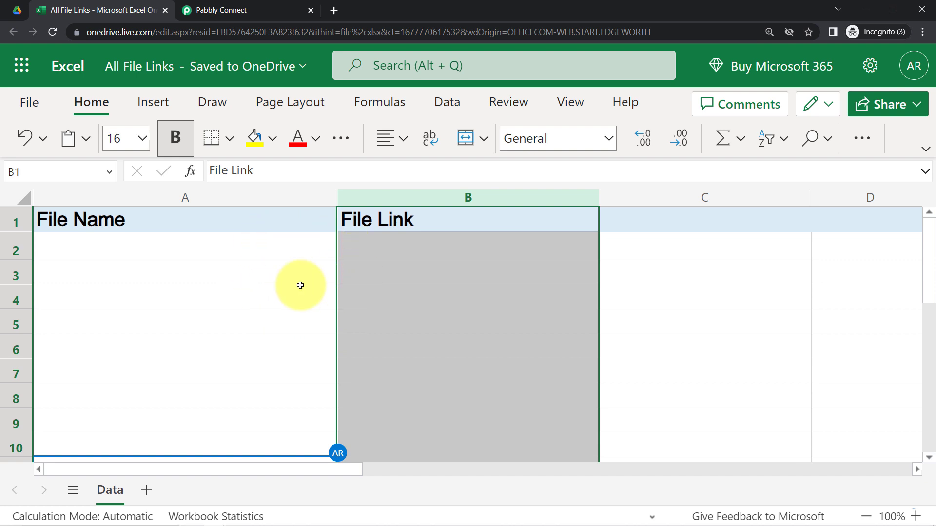
click(57, 30)
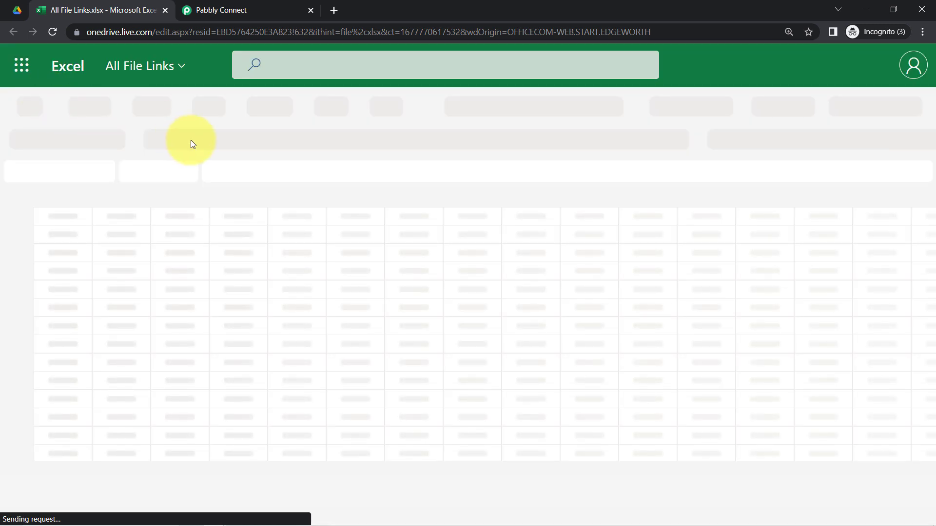
click(193, 292)
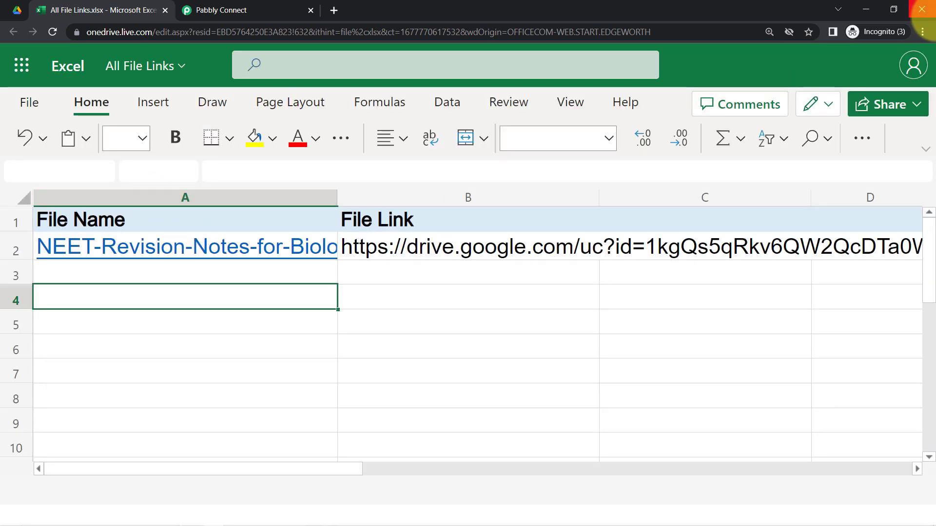
Examine the file name and file link in row 2 of the Excel Data sheet.
click(923, 32)
click(842, 131)
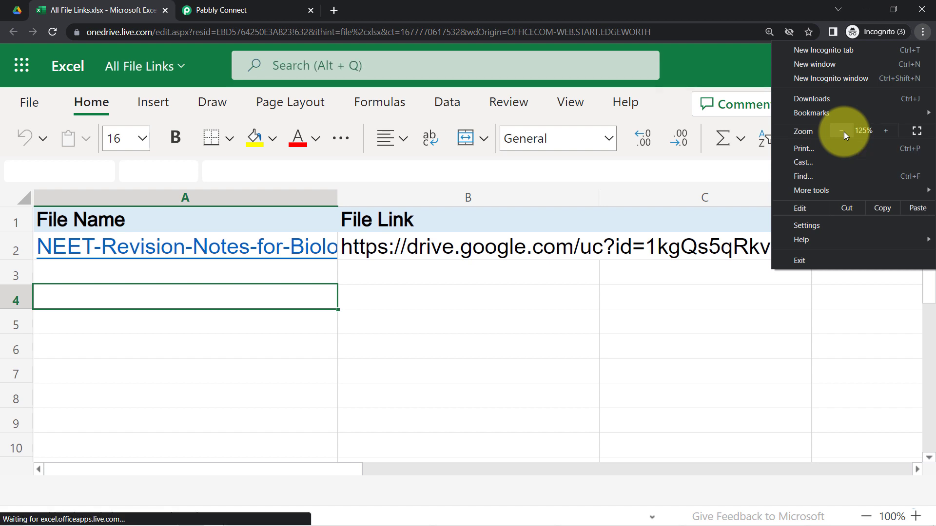
click(842, 131)
click(842, 131)
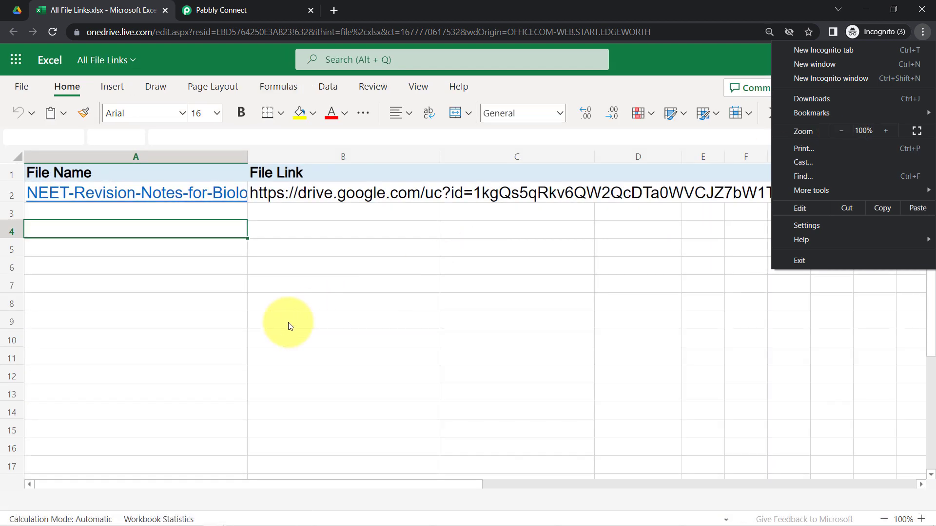
click(285, 323)
click(123, 176)
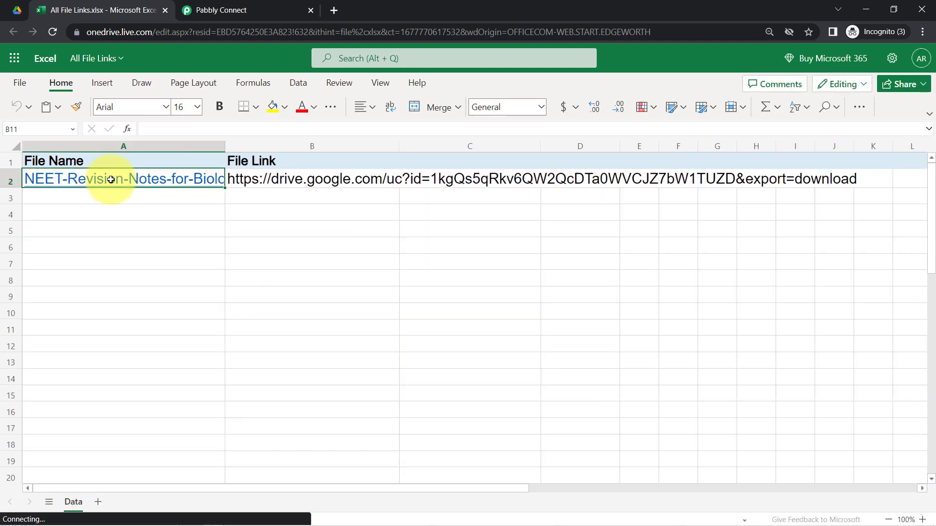
Test the download link from cell B2 in a new browser tab and cancel saving the PDF.
click(262, 180)
double_click(282, 180)
double_click(297, 181)
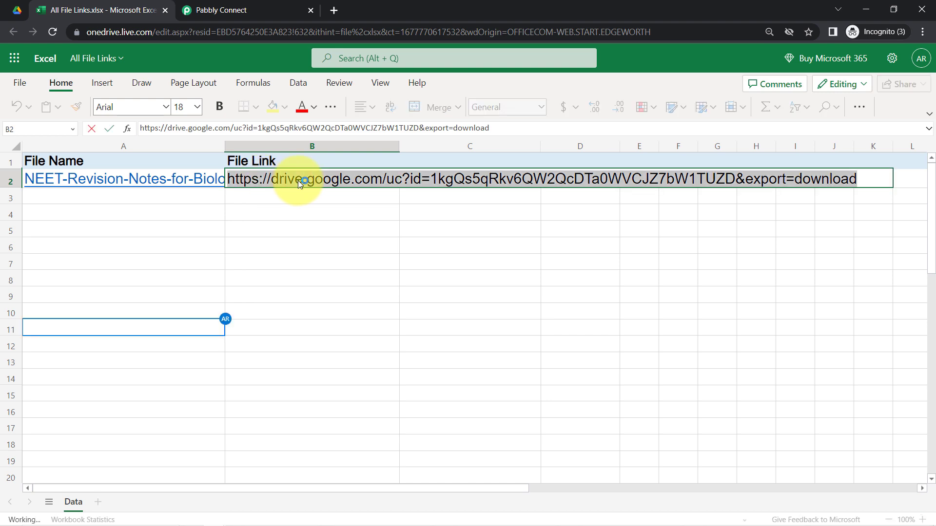
click(297, 181)
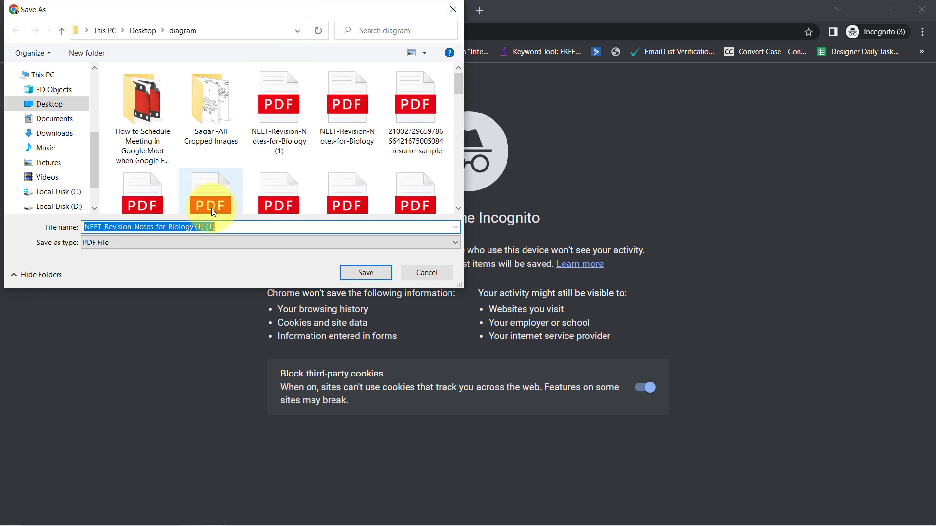
click(451, 11)
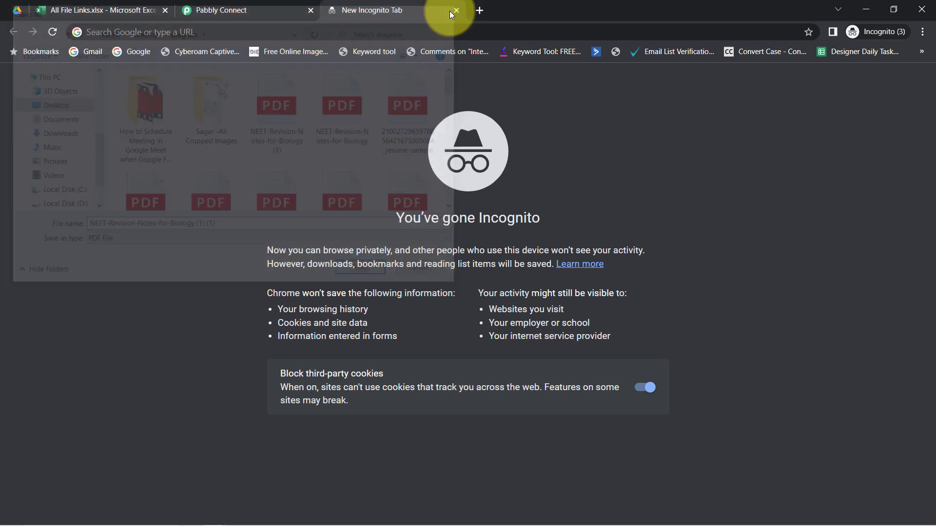
Compare the PDF in Google Drive's All New Designs/Files folder with its row in the All File Links workbook.
click(17, 10)
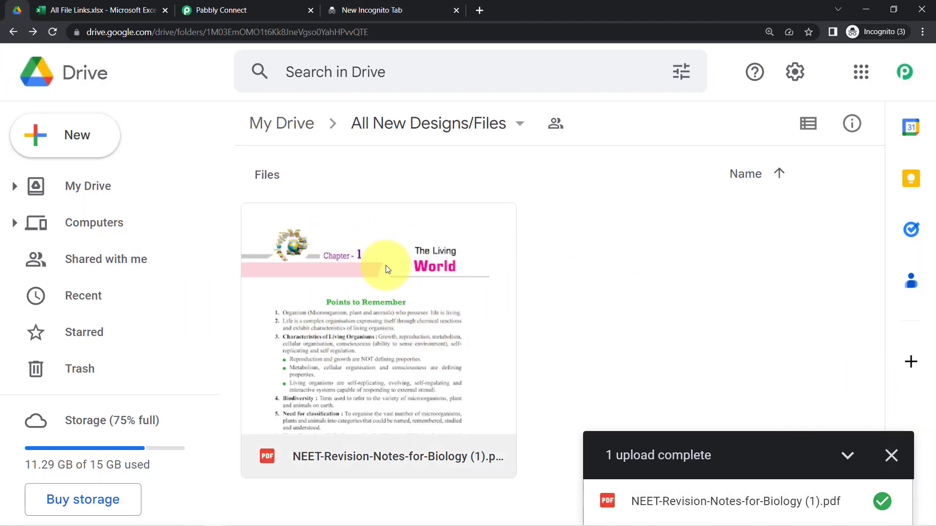
click(103, 11)
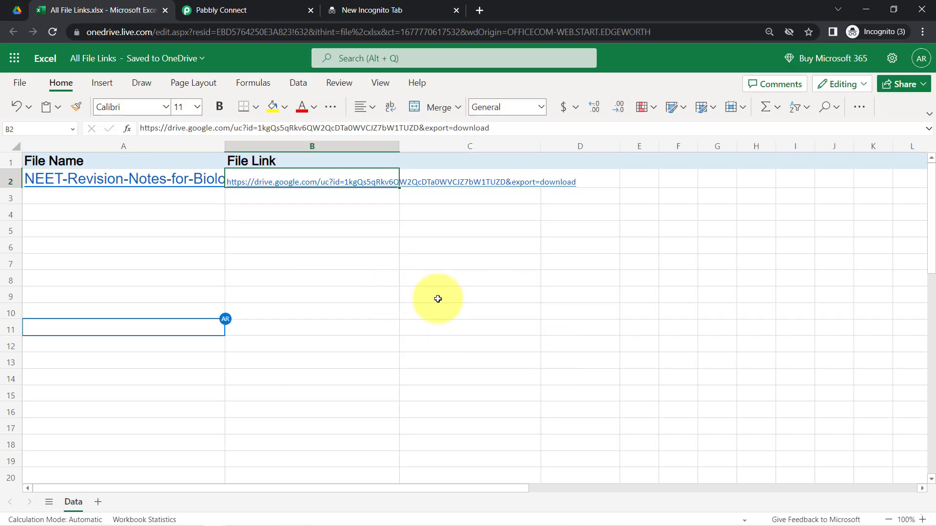
click(923, 33)
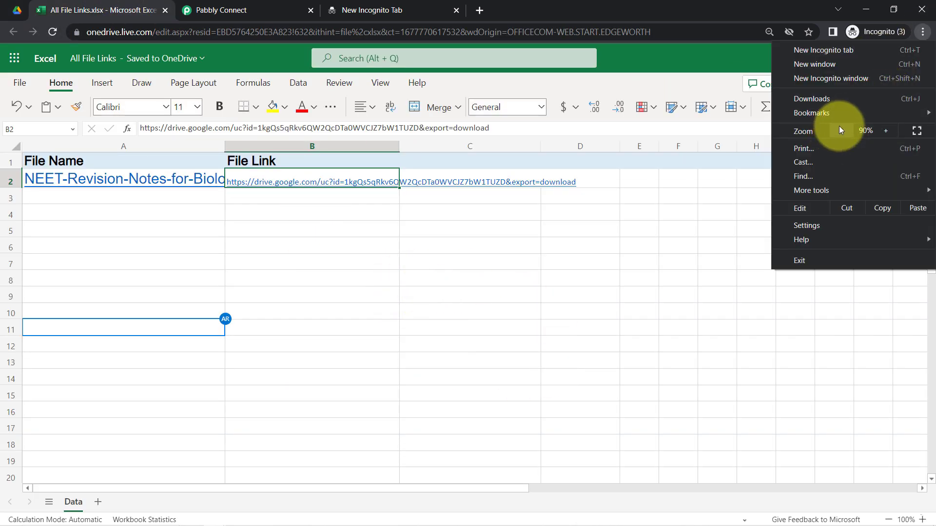
click(837, 131)
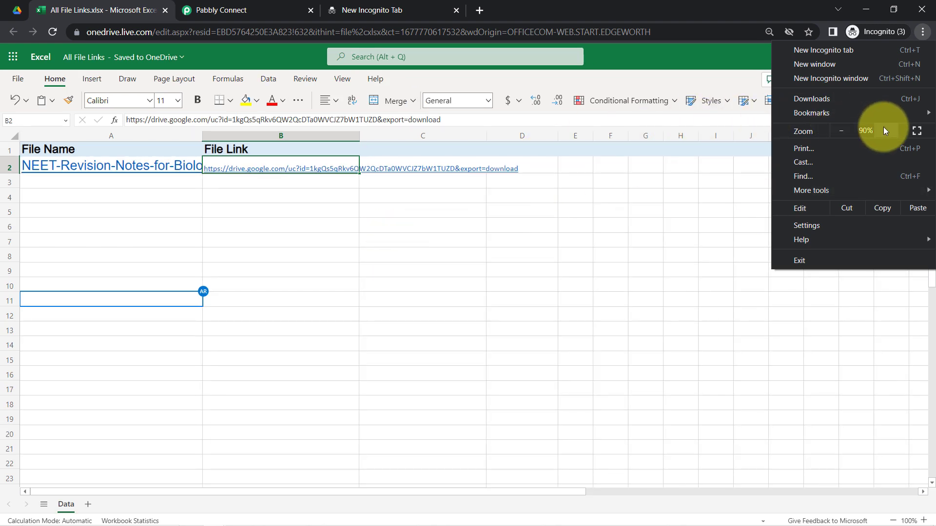
click(883, 127)
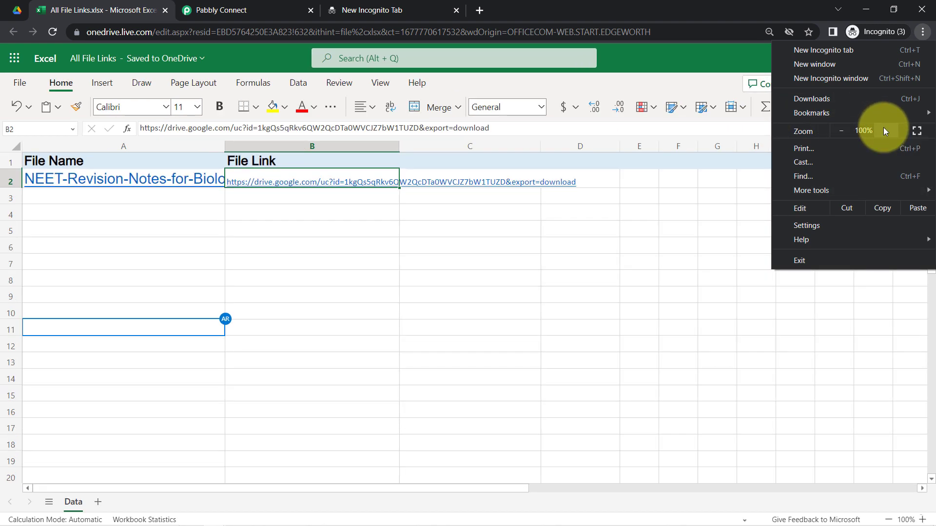
click(883, 129)
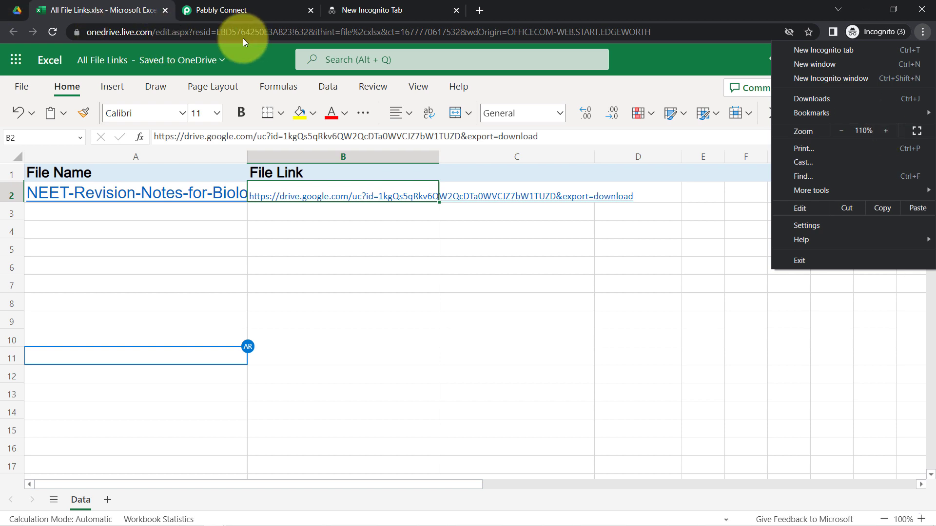
Return to Pabbly Connect and collapse the Google Drive trigger and Microsoft Excel action steps.
click(257, 7)
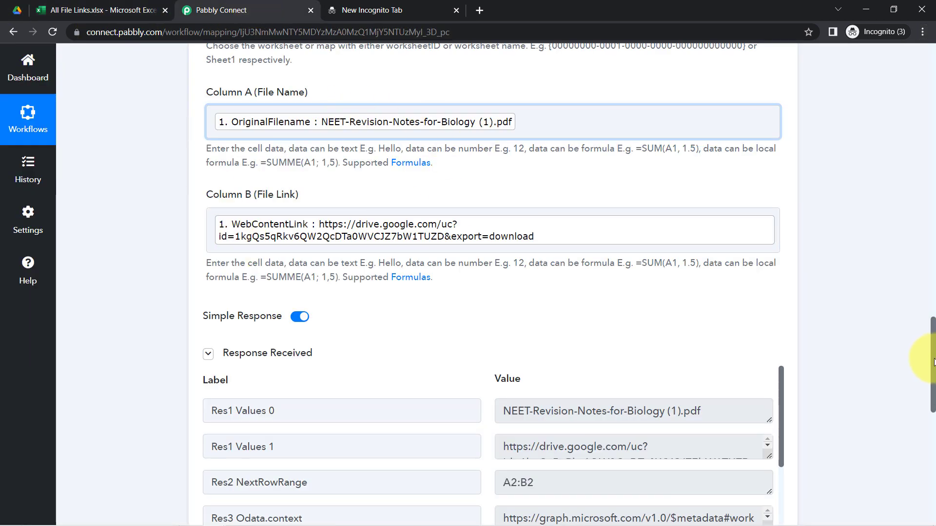
drag(933, 360, 928, 58)
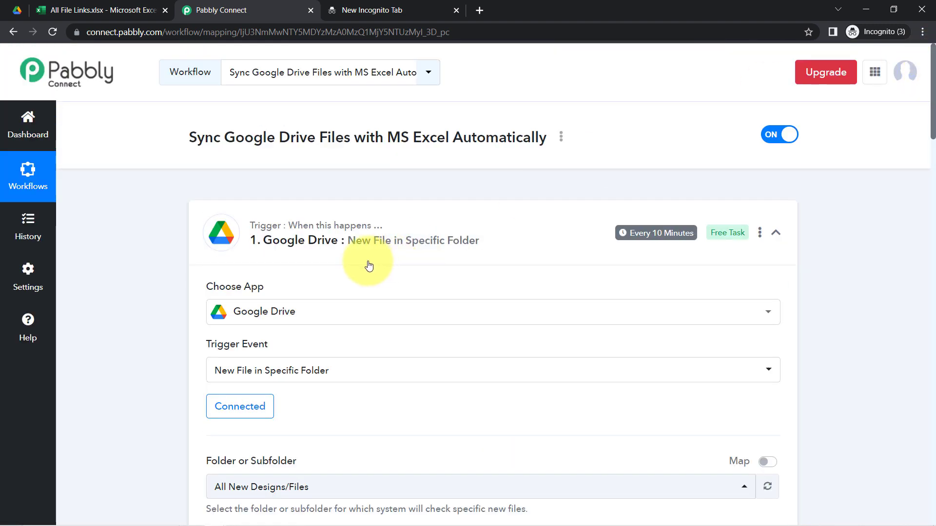
click(322, 247)
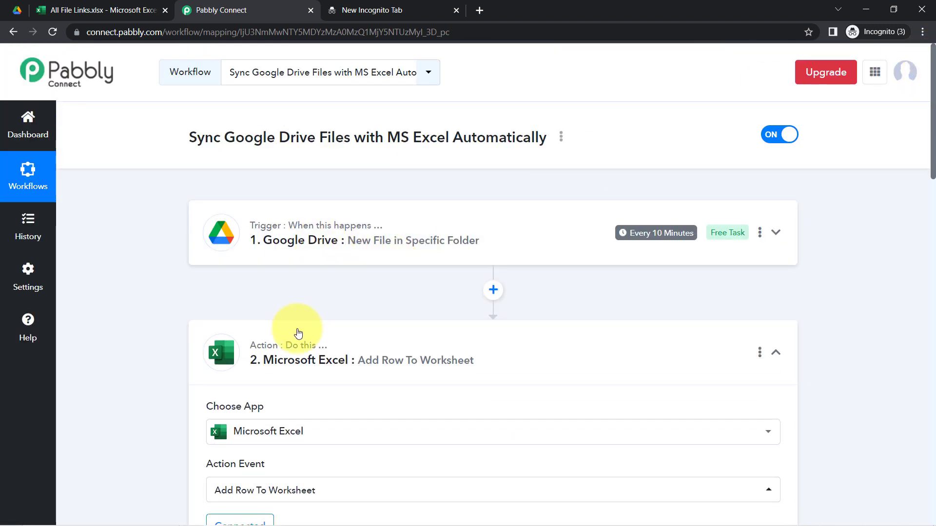
click(302, 353)
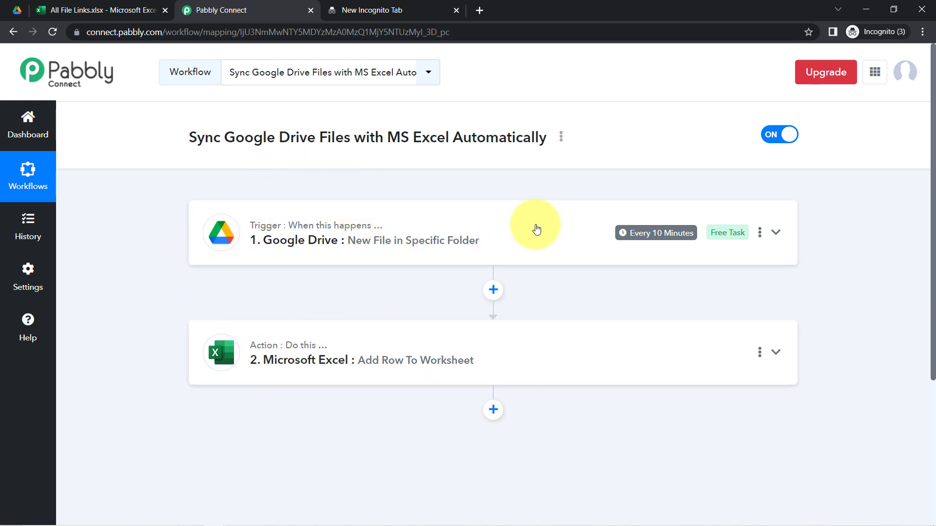
Copy the share link of the Sync Google Drive Files with MS Excel Automatically workflow.
click(561, 138)
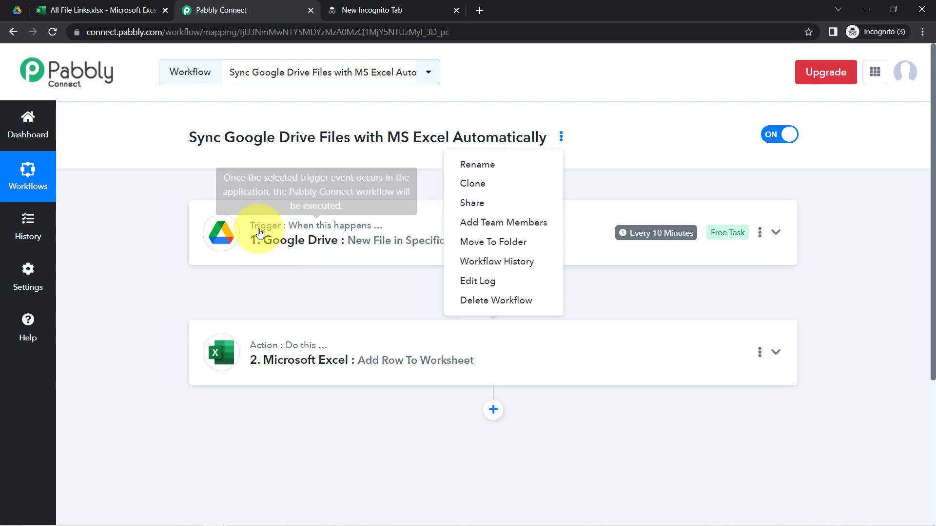
click(485, 202)
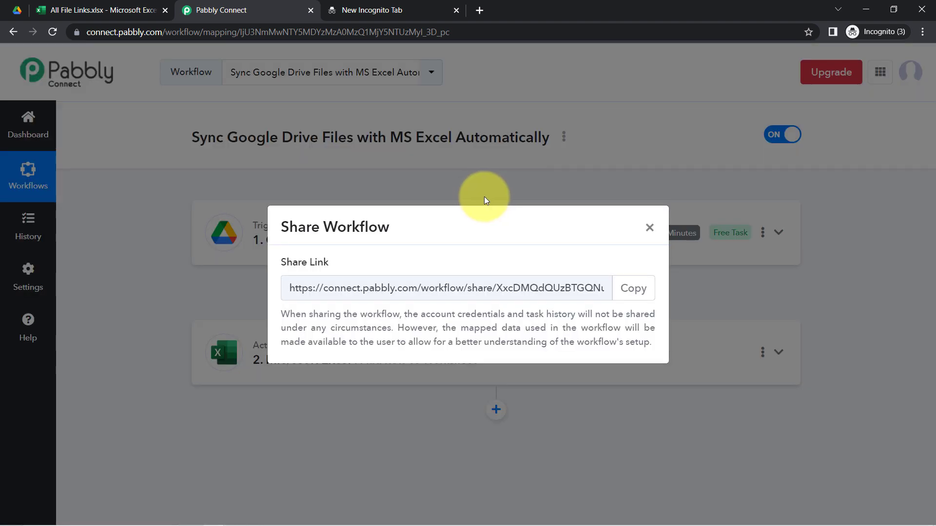
click(631, 288)
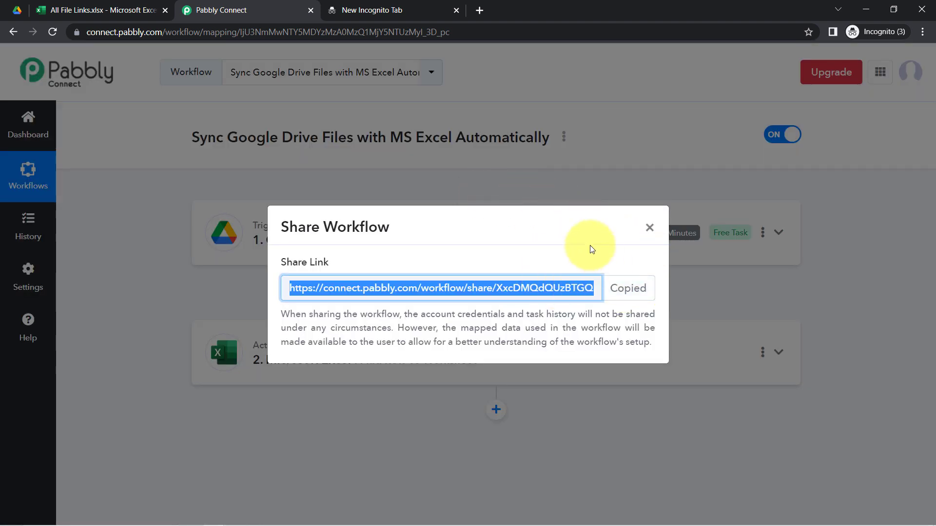
click(649, 228)
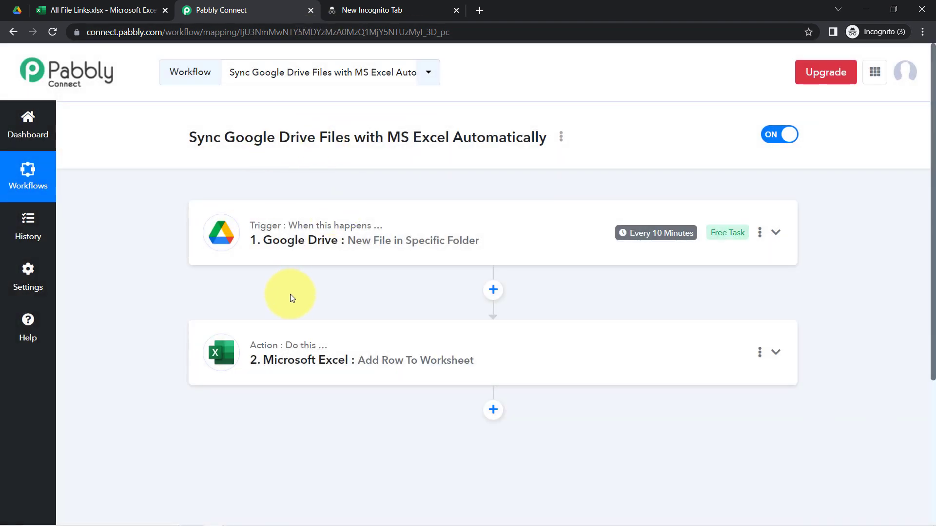
Turn off the Sync Google Drive Files with MS Excel Automatically workflow.
mouse_move(347, 225)
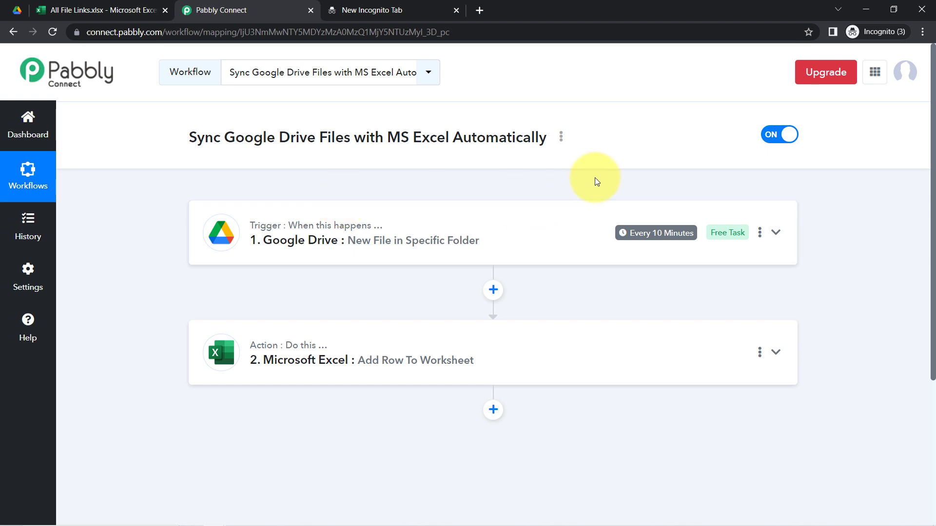
click(778, 137)
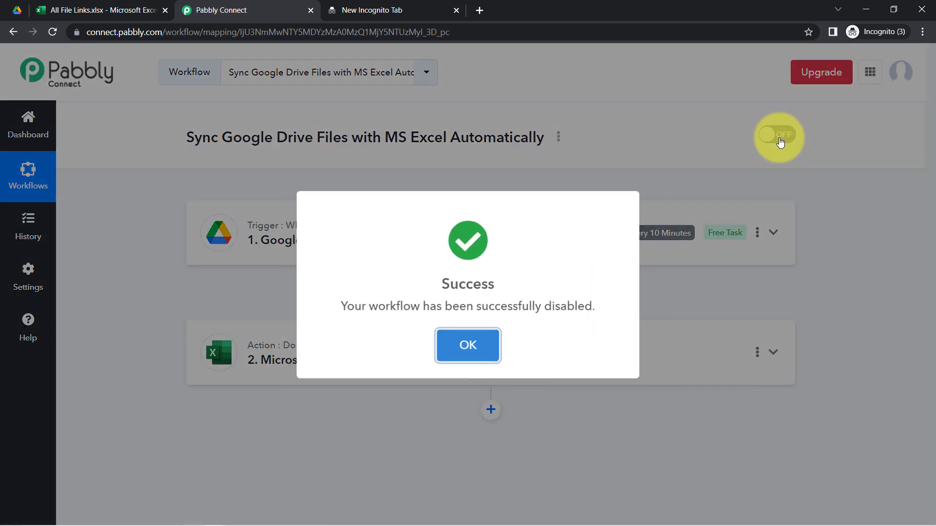